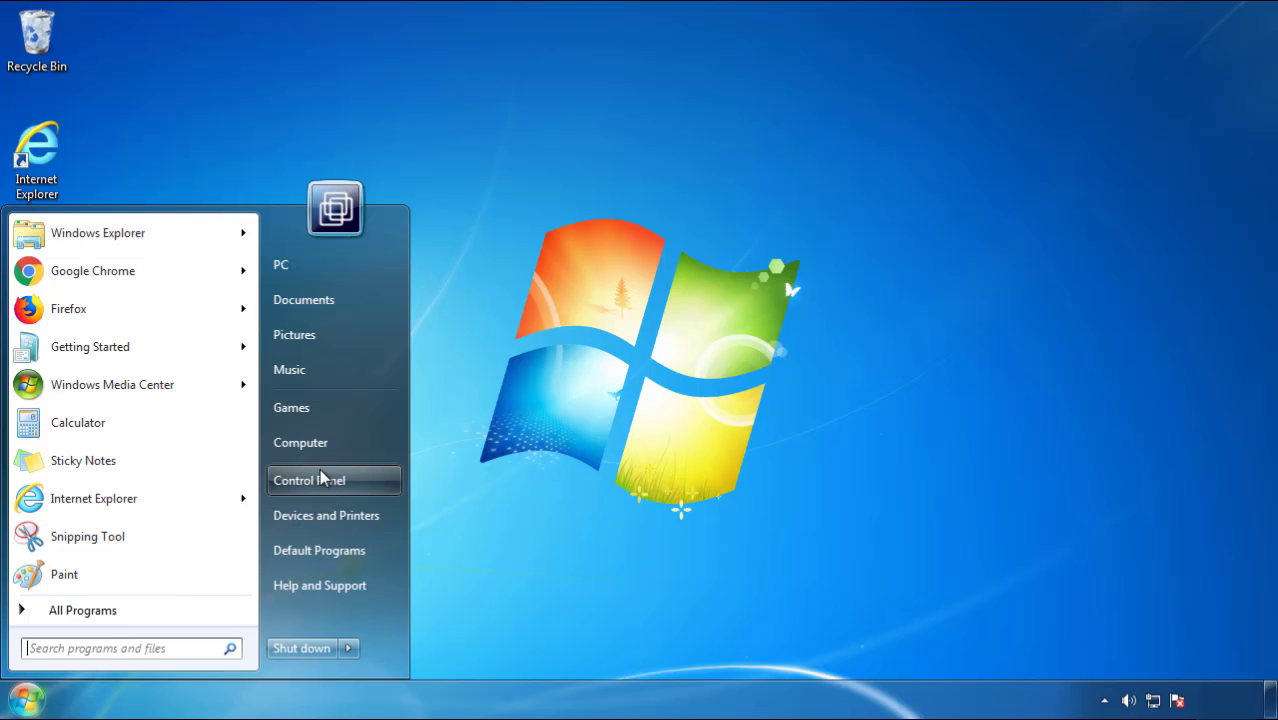
Step: In Programs and Features, sort by Installed On newest first and select SearchMine 2.00
{"action": "left_click", "coordinate": [320, 476]}
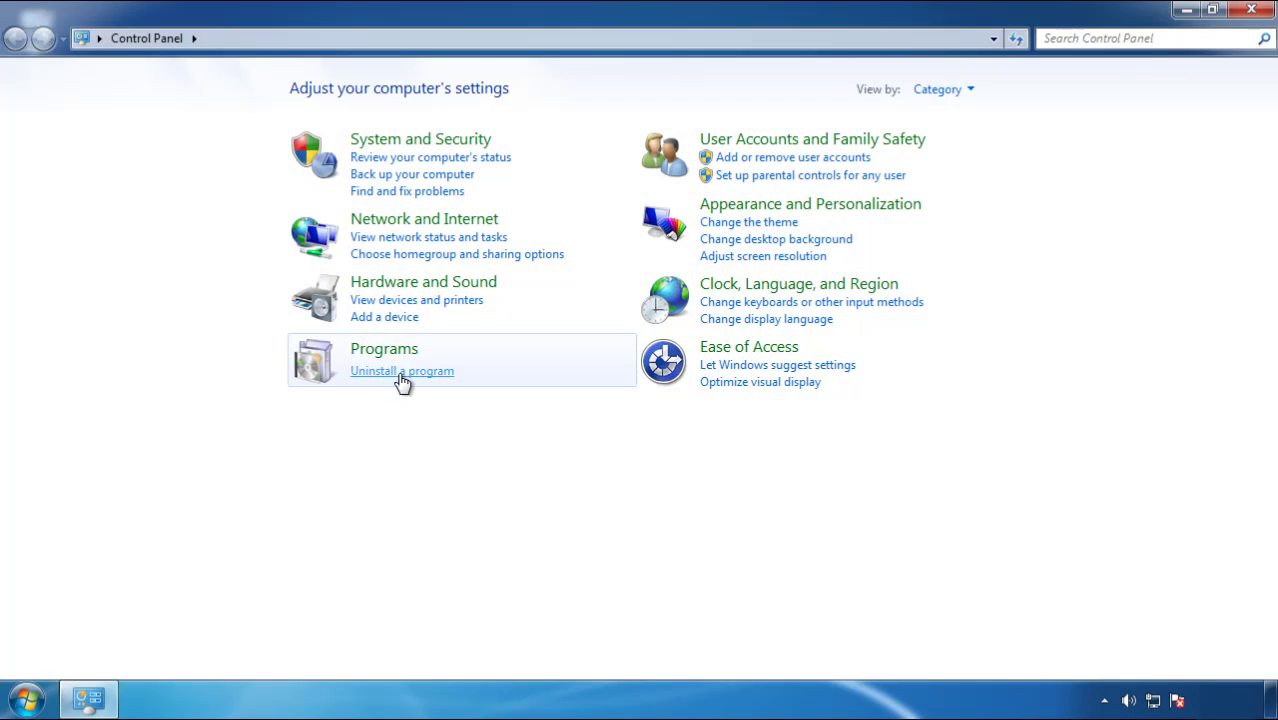
{"action": "left_click", "coordinate": [400, 375]}
{"action": "left_click", "coordinate": [749, 190]}
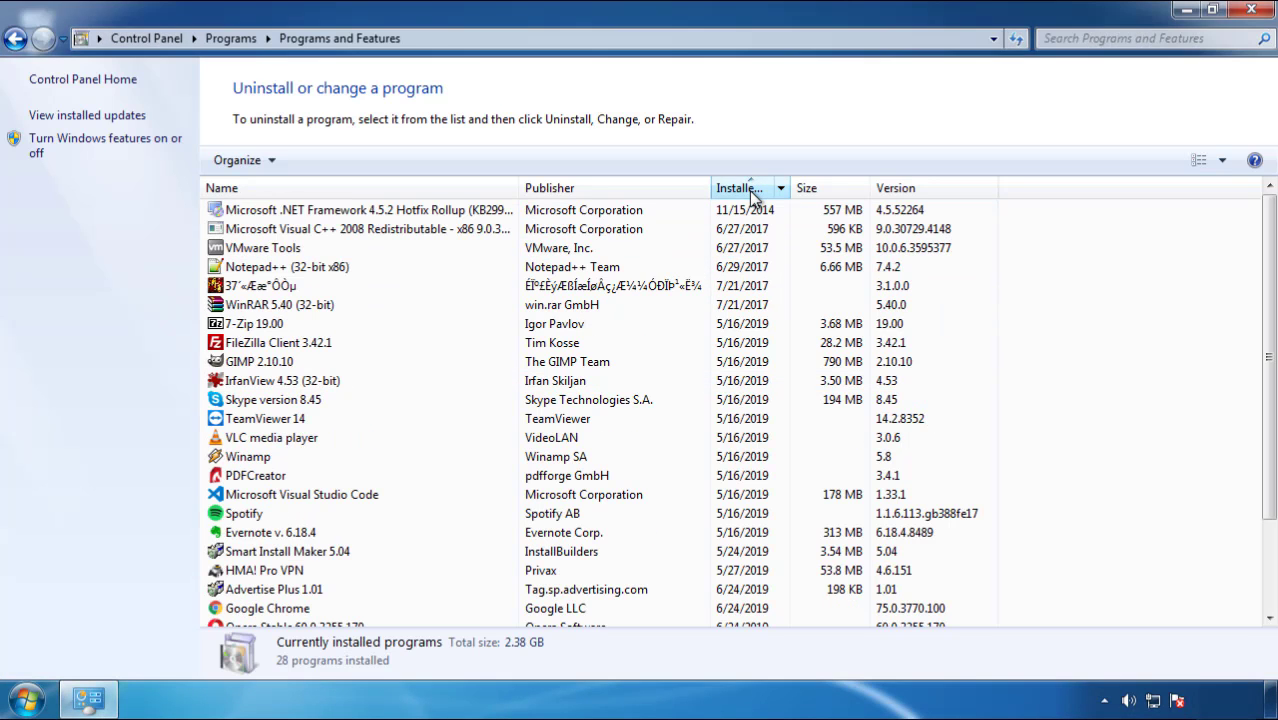
{"action": "left_click", "coordinate": [745, 190]}
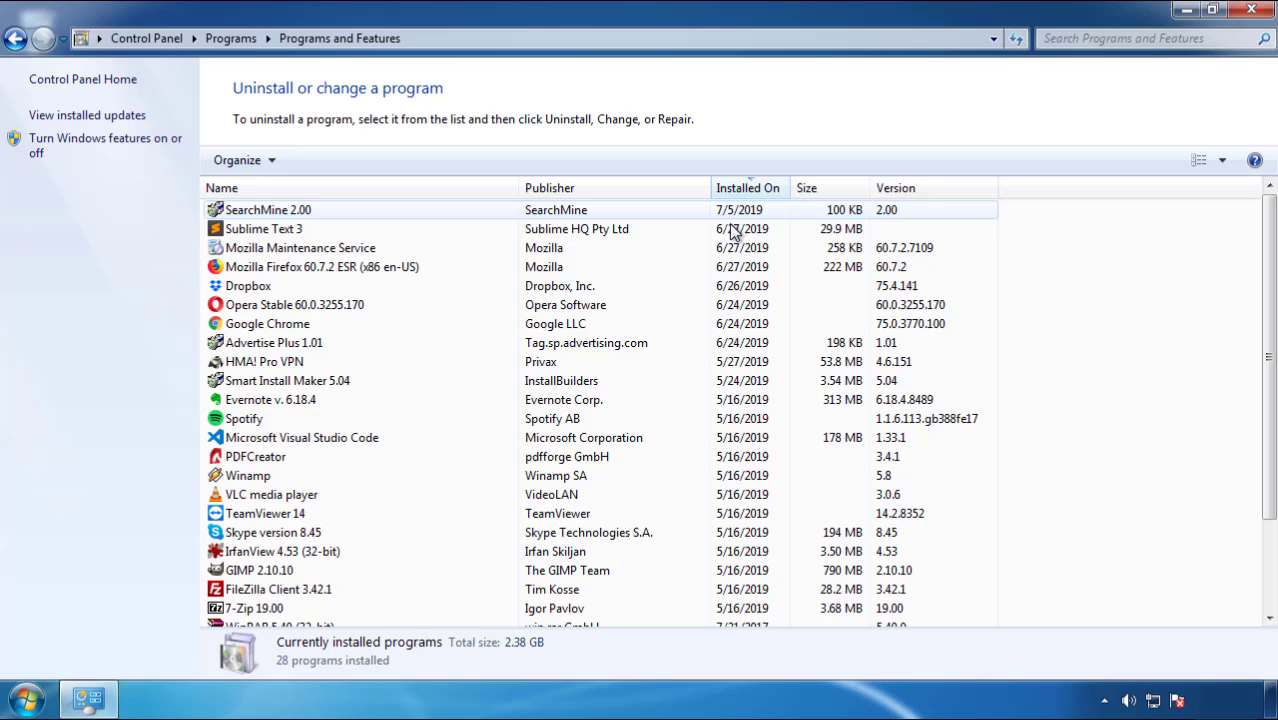
{"action": "left_click", "coordinate": [268, 212]}
Step: Confirm removal of SearchMine 2.00 and finish its uninstaller
{"action": "left_click", "coordinate": [318, 160]}
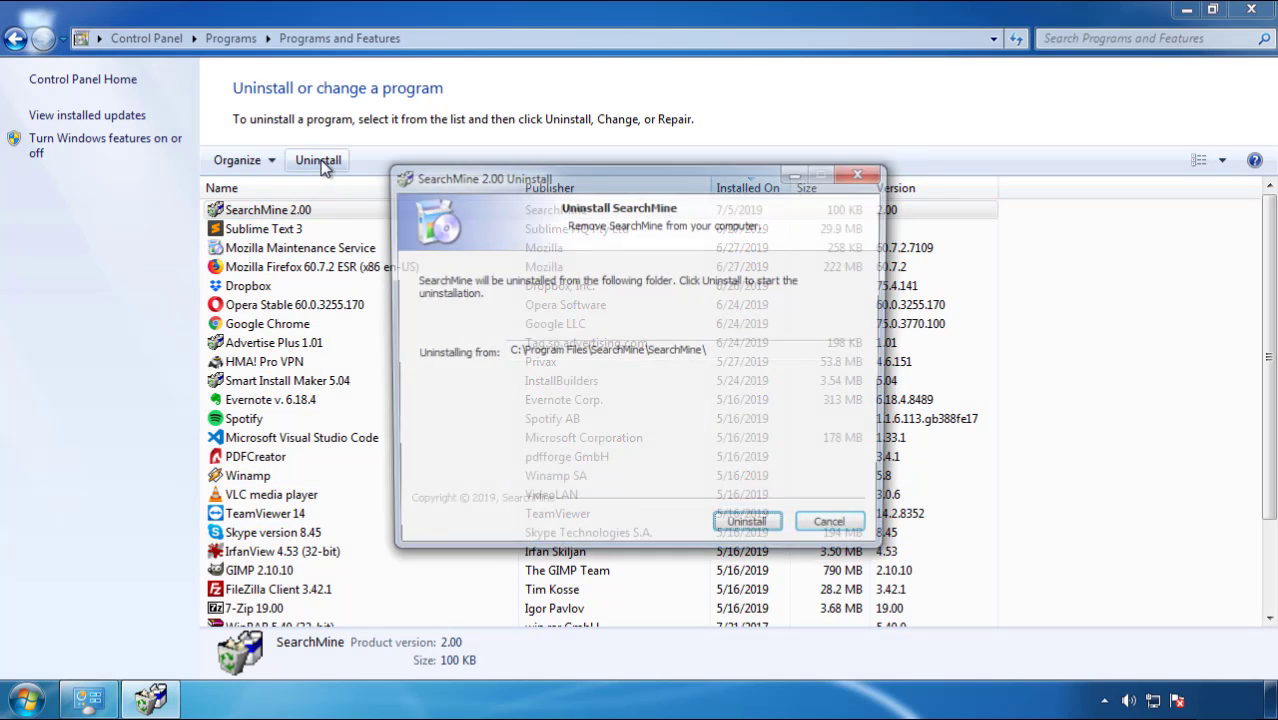
{"action": "left_click", "coordinate": [748, 529]}
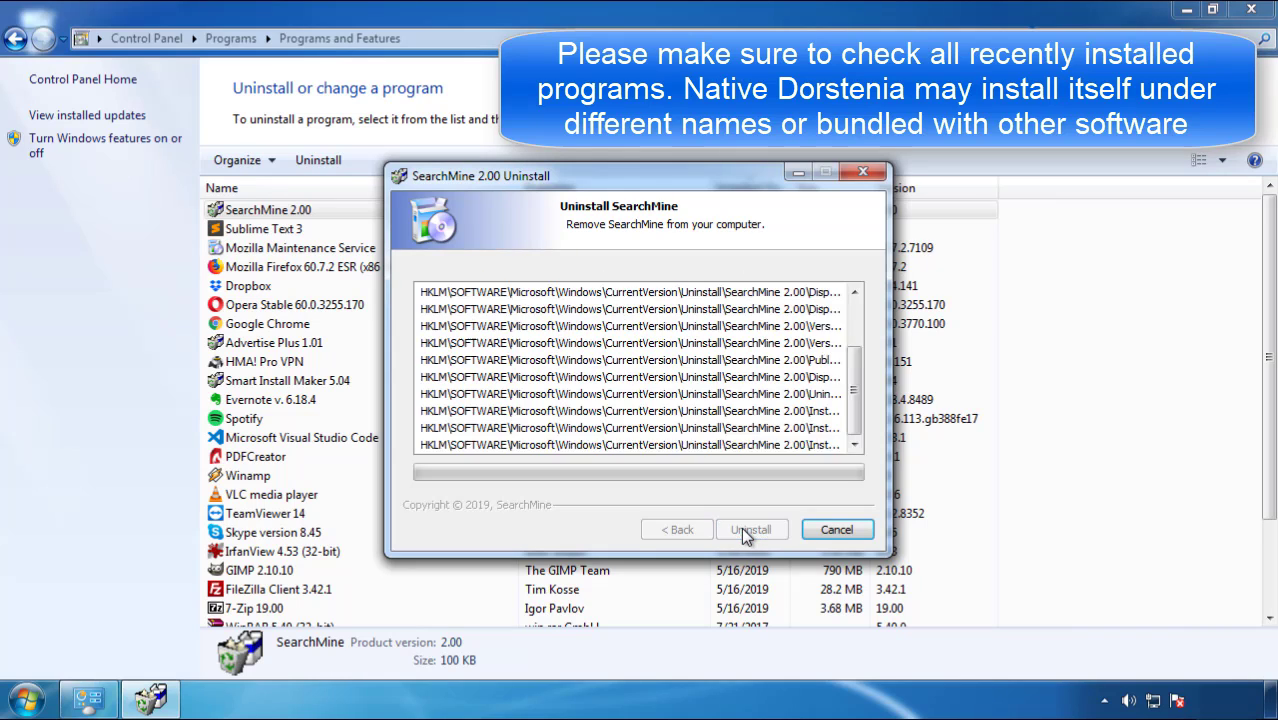
{"action": "left_click", "coordinate": [748, 530]}
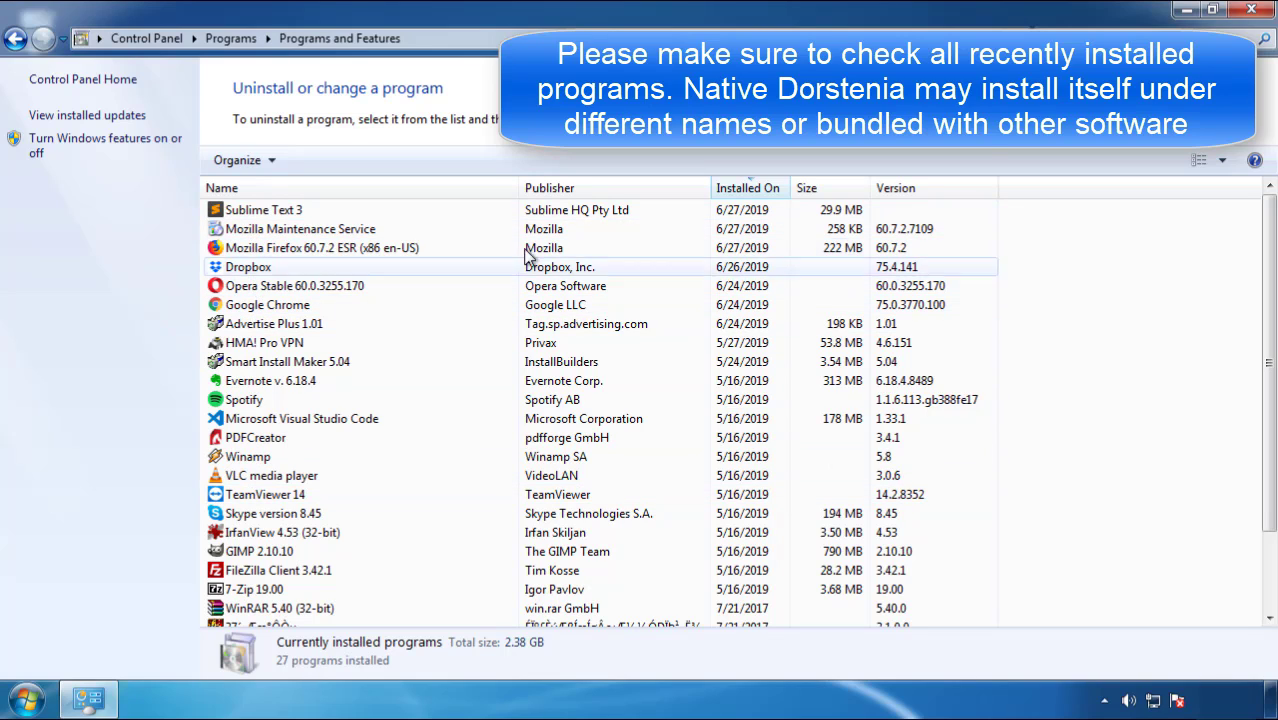
Step: Close Programs and Features and restart Windows from the Start menu's Shut down options
{"action": "left_click", "coordinate": [1253, 12]}
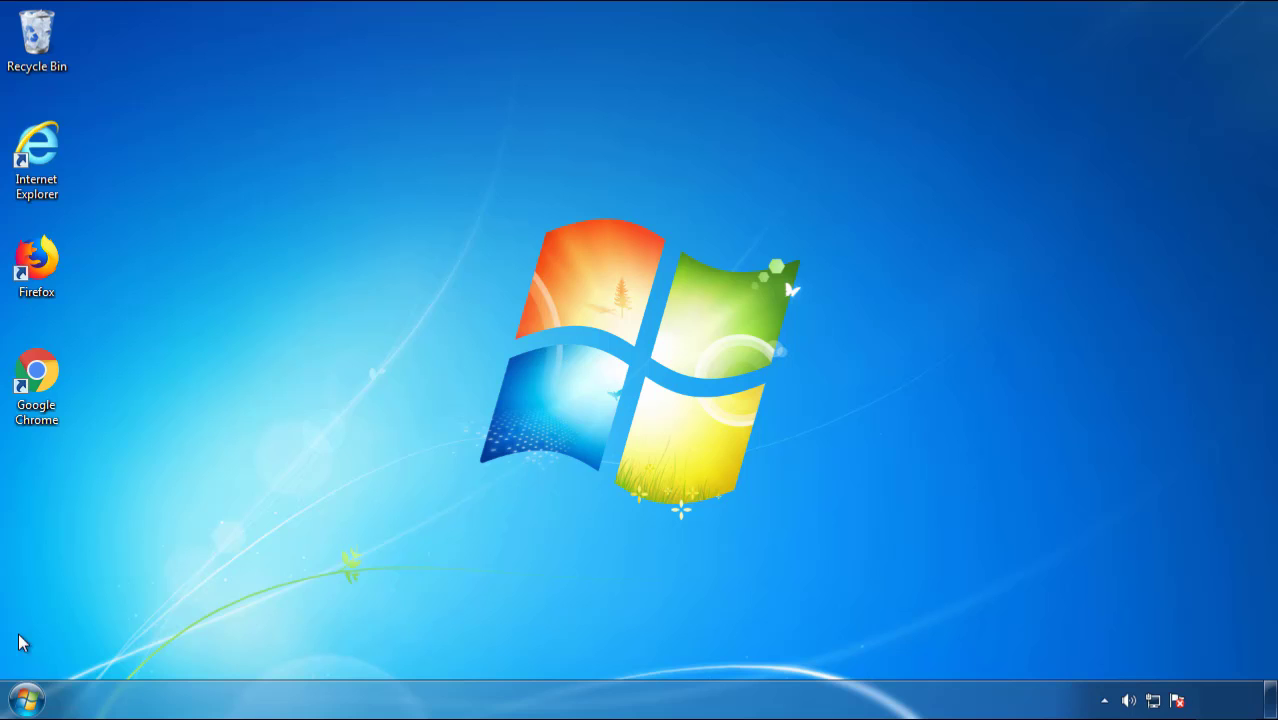
{"action": "left_click", "coordinate": [24, 697]}
{"action": "left_click", "coordinate": [347, 649]}
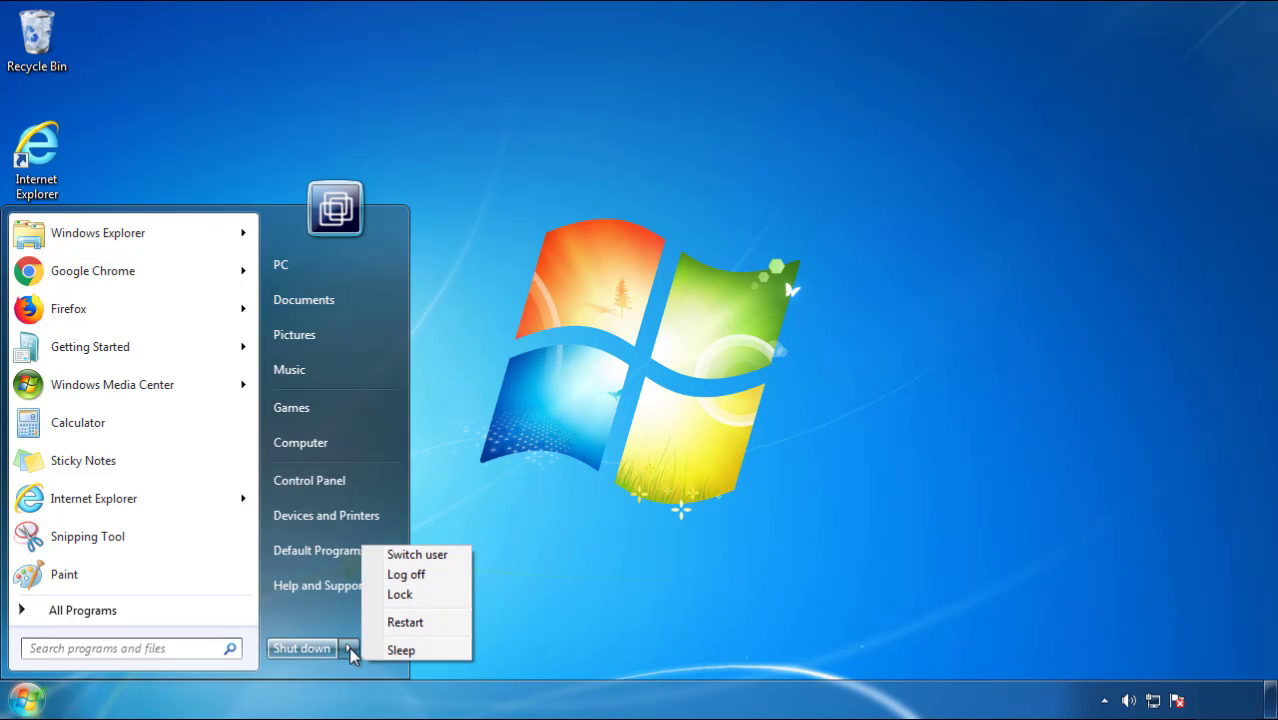
{"action": "left_click", "coordinate": [664, 540]}
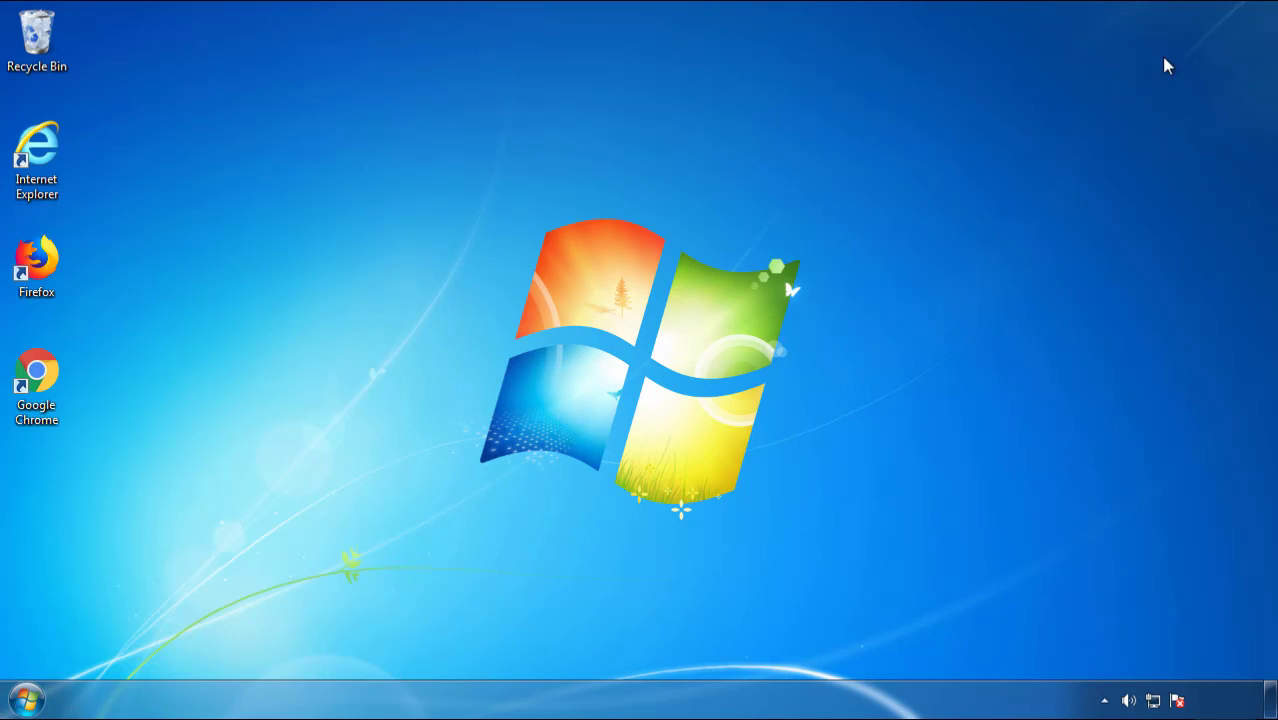
{"action": "left_click", "coordinate": [414, 626]}
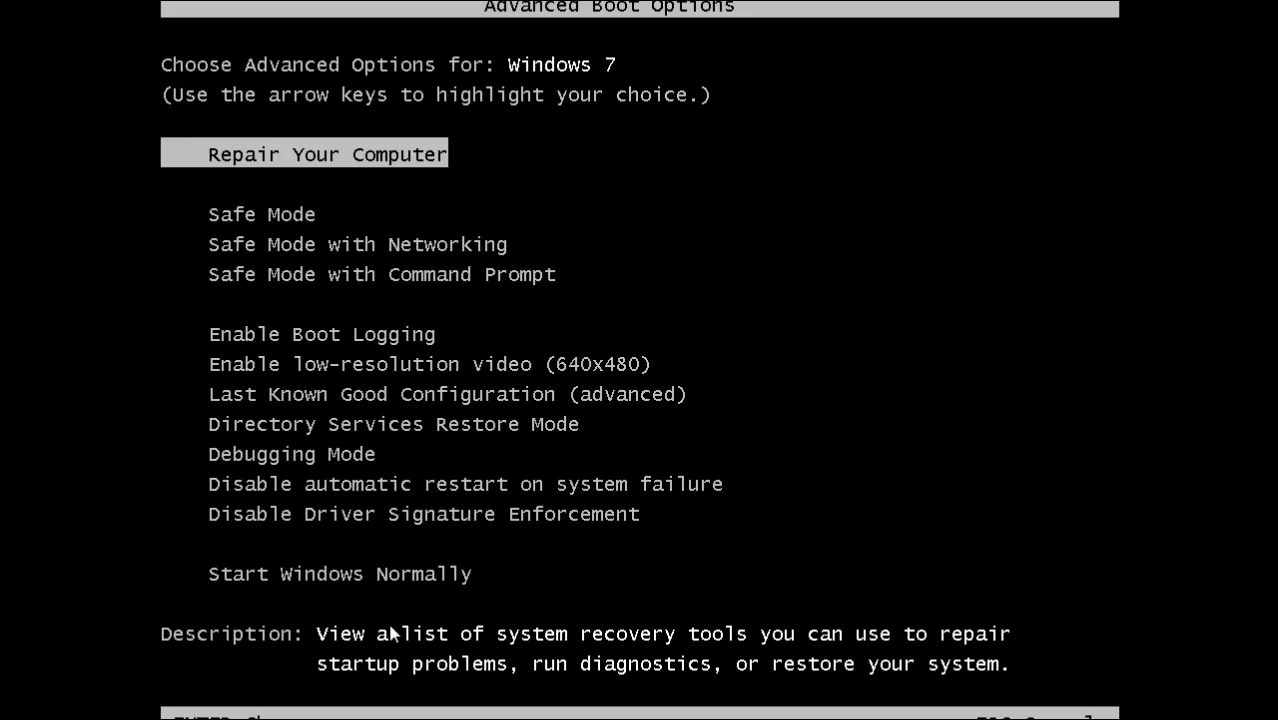
Step: Boot into Safe Mode and launch Firefox, declining to make it the default browser
{"action": "key", "text": "Down"}
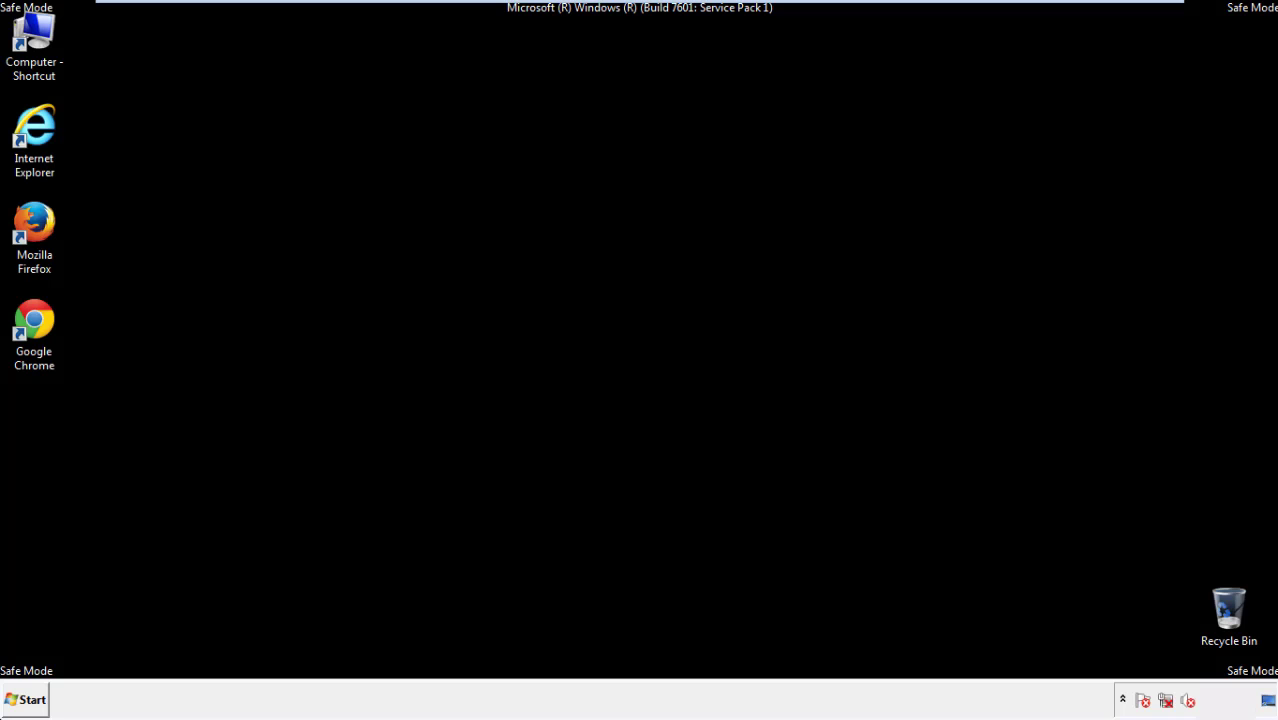
{"action": "double_click", "coordinate": [45, 233]}
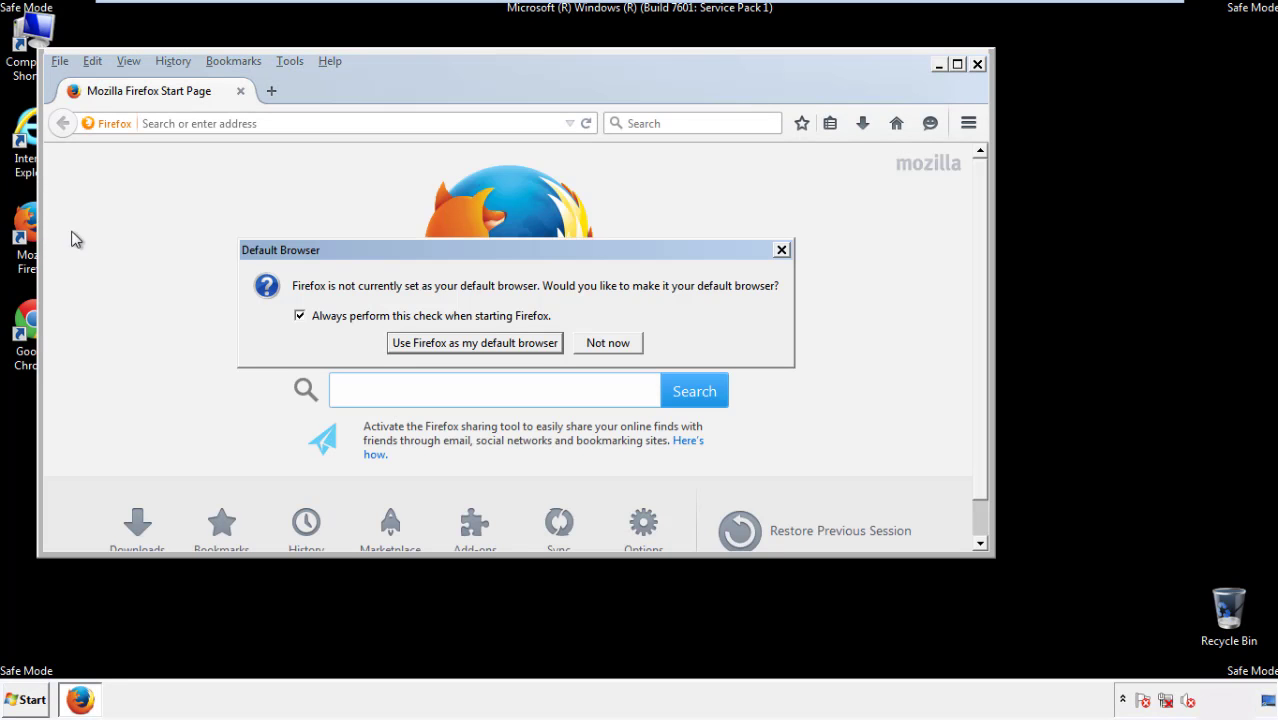
{"action": "left_click", "coordinate": [624, 344]}
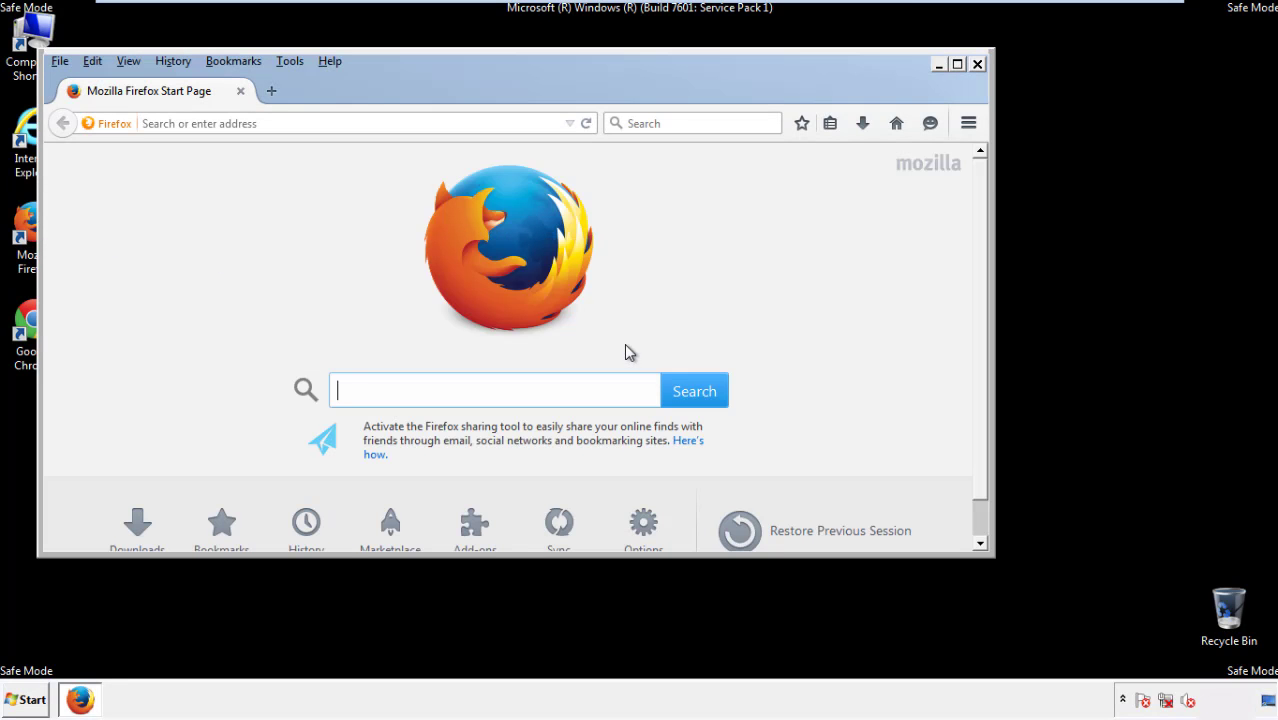
Step: Toggle Firefox's Menu Bar off and back on from the tab-bar context menu
{"action": "right_click", "coordinate": [391, 84]}
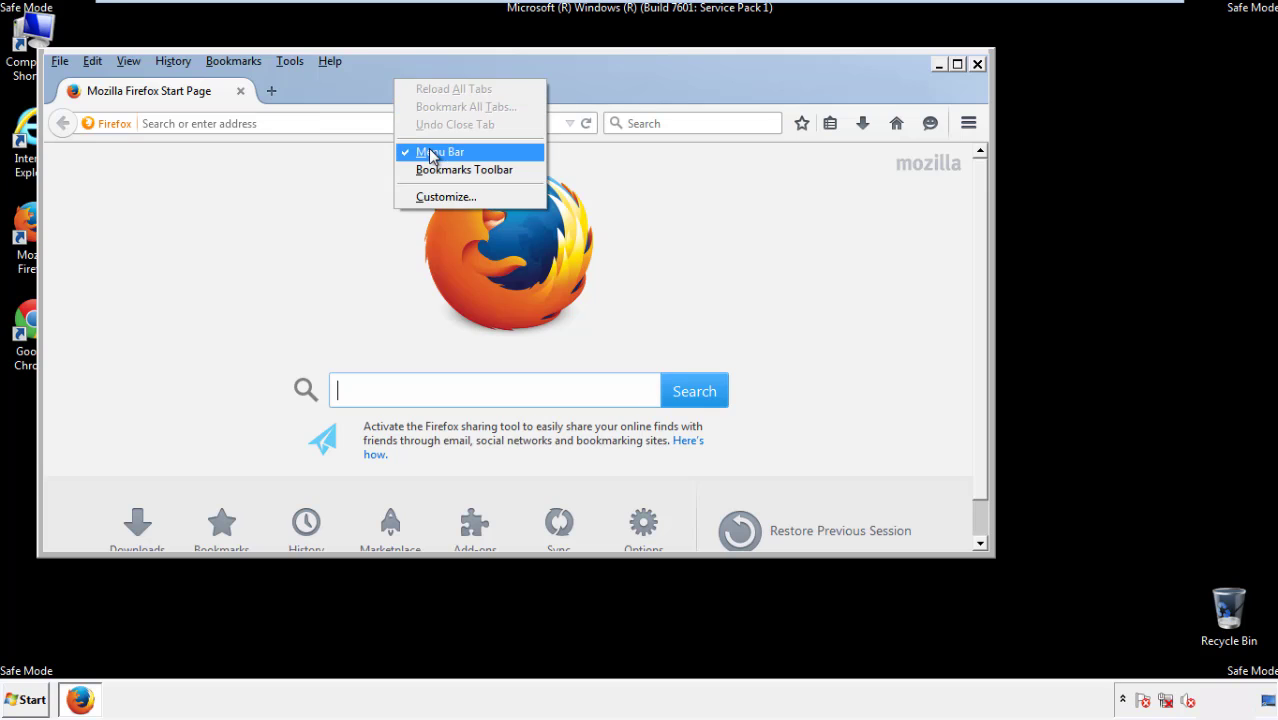
{"action": "left_click", "coordinate": [428, 150]}
{"action": "right_click", "coordinate": [402, 82]}
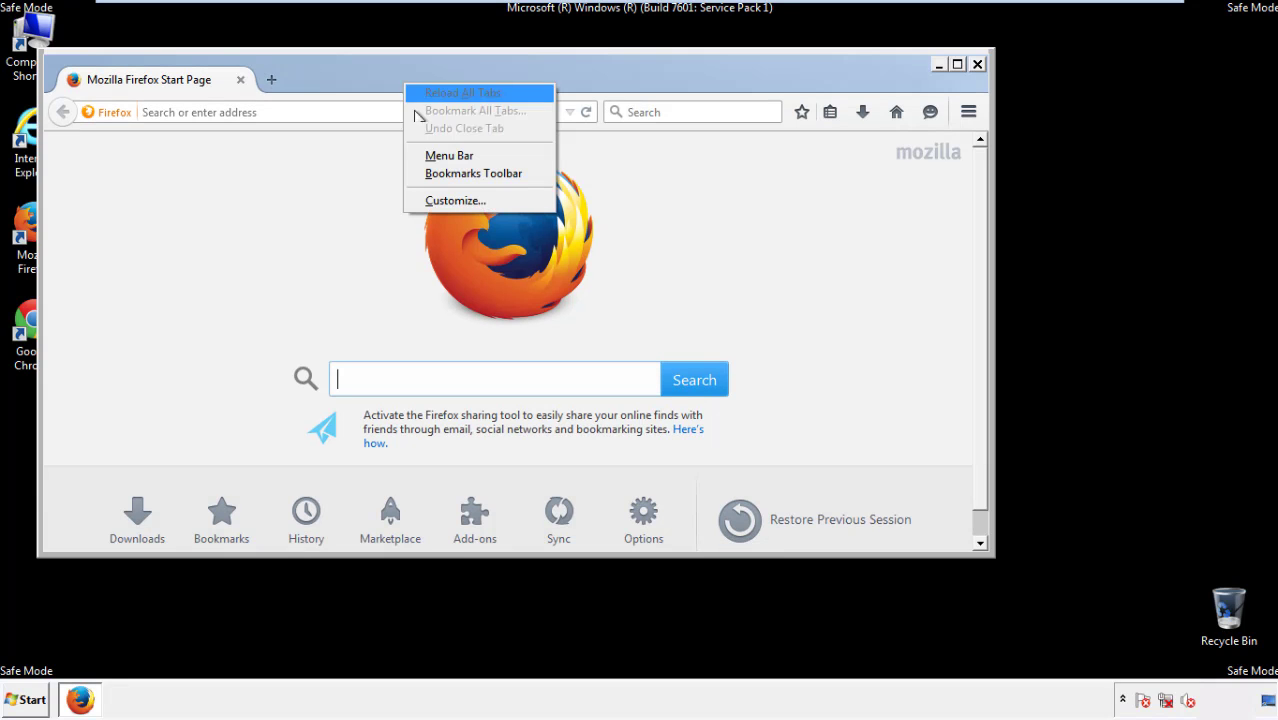
{"action": "left_click", "coordinate": [430, 156]}
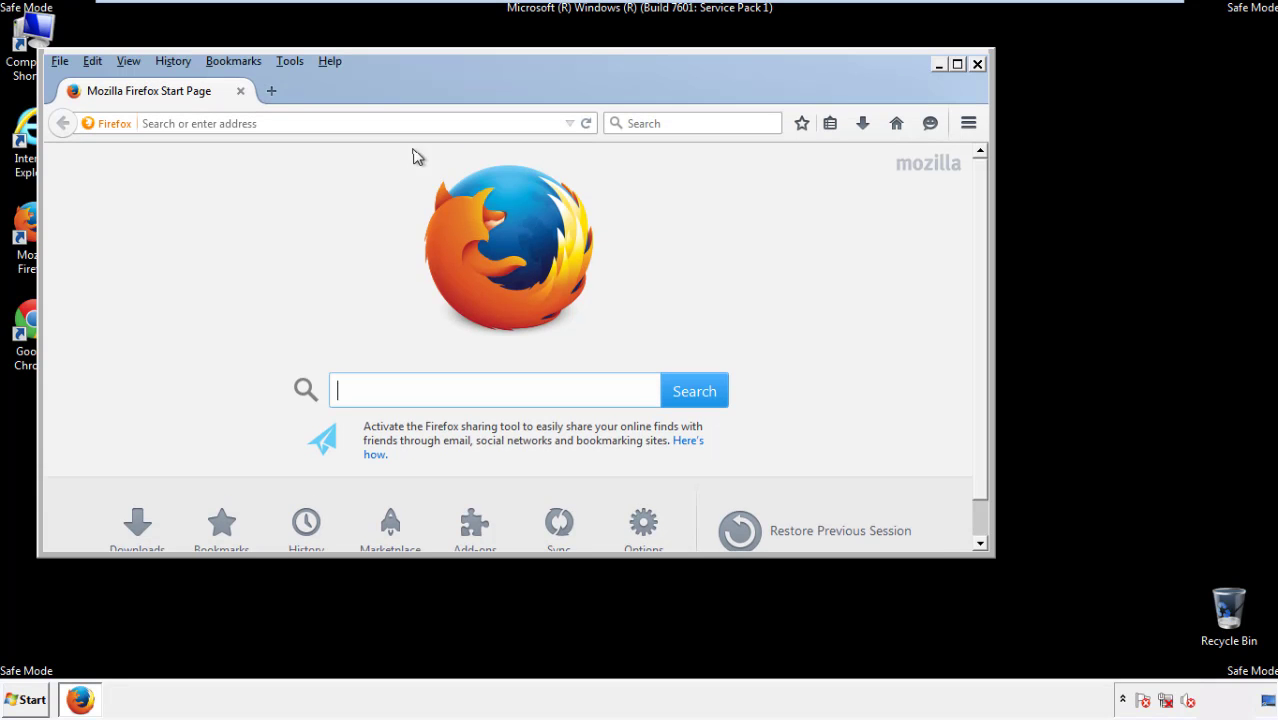
Step: Clear Firefox's recent history for time range Everything, including cookies, cache, logins and site data
{"action": "left_click", "coordinate": [180, 63]}
{"action": "left_click", "coordinate": [190, 97]}
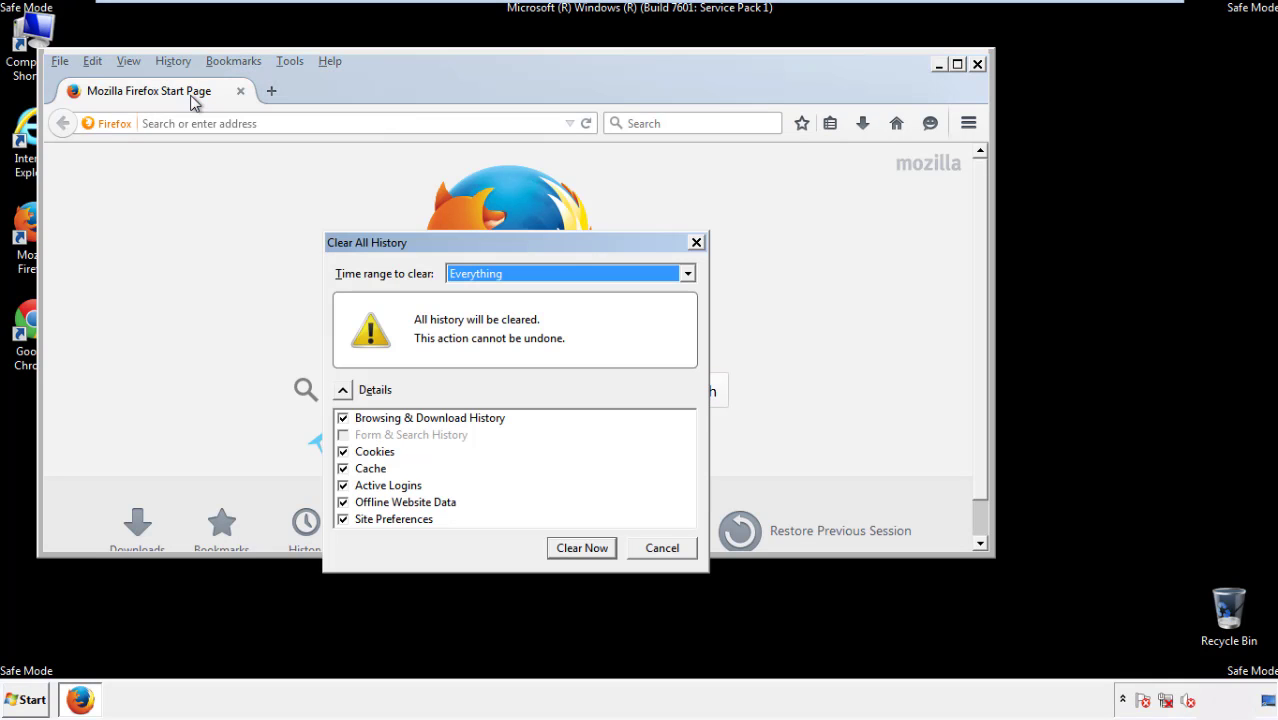
{"action": "left_click", "coordinate": [474, 278]}
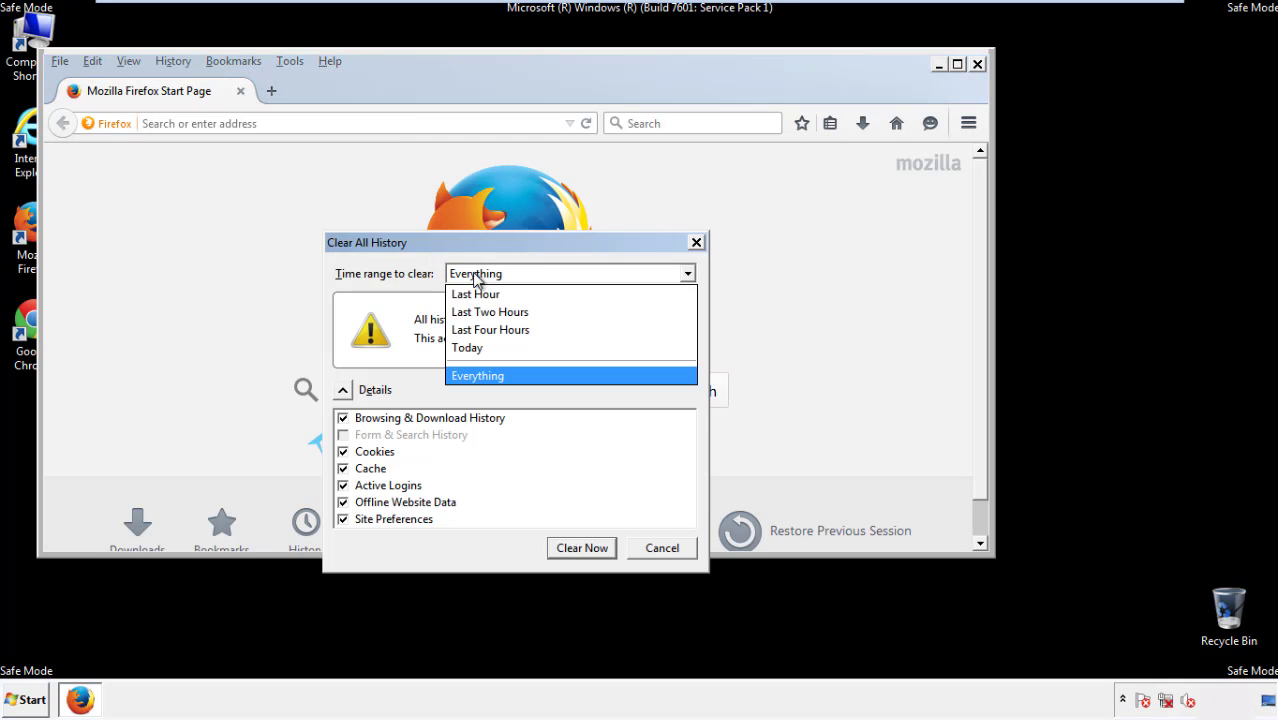
{"action": "left_click", "coordinate": [478, 372]}
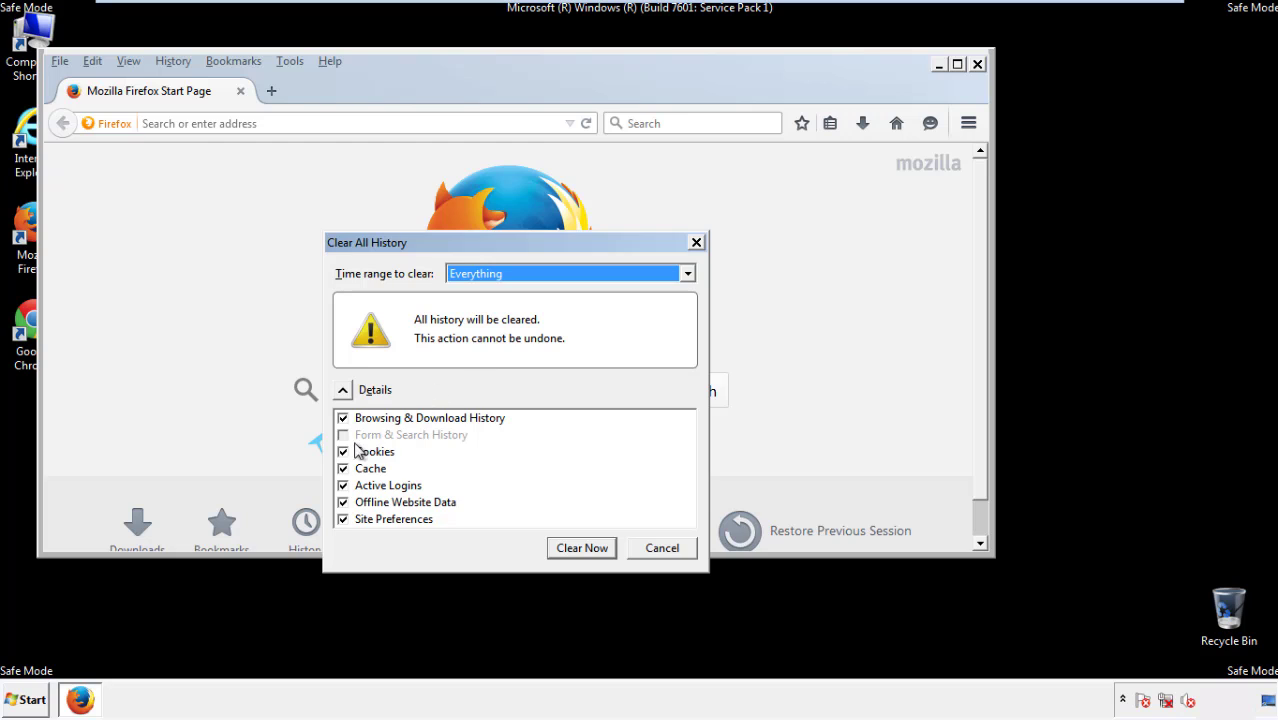
{"action": "left_click", "coordinate": [343, 502]}
{"action": "left_click", "coordinate": [344, 519]}
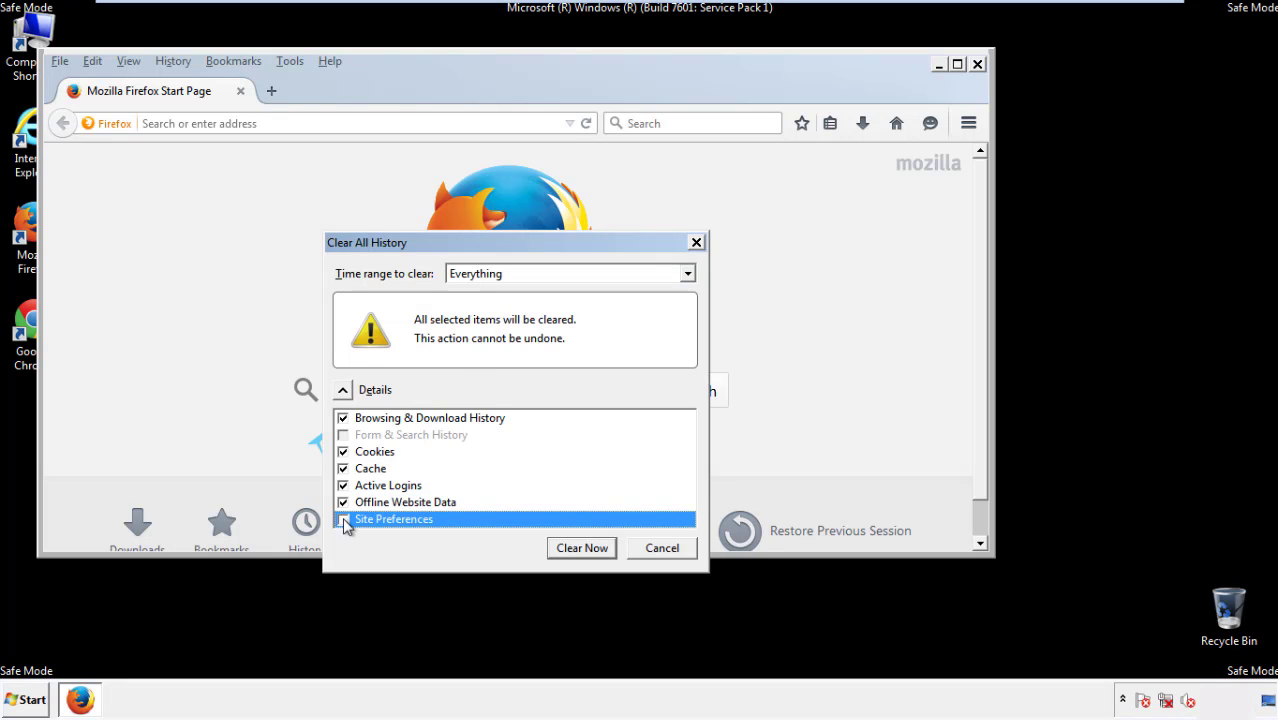
{"action": "left_click", "coordinate": [580, 549]}
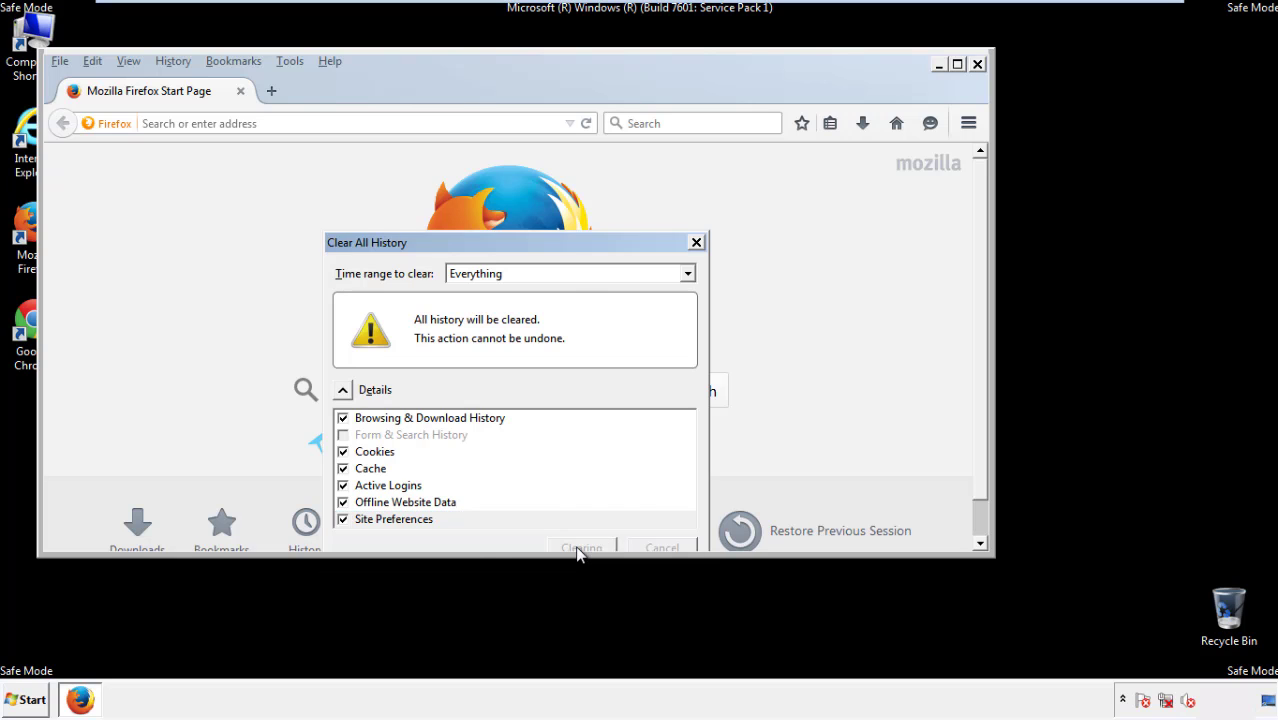
Step: Refresh Firefox via Troubleshooting Information, decline the default-browser prompt, and close Firefox
{"action": "left_click", "coordinate": [329, 61]}
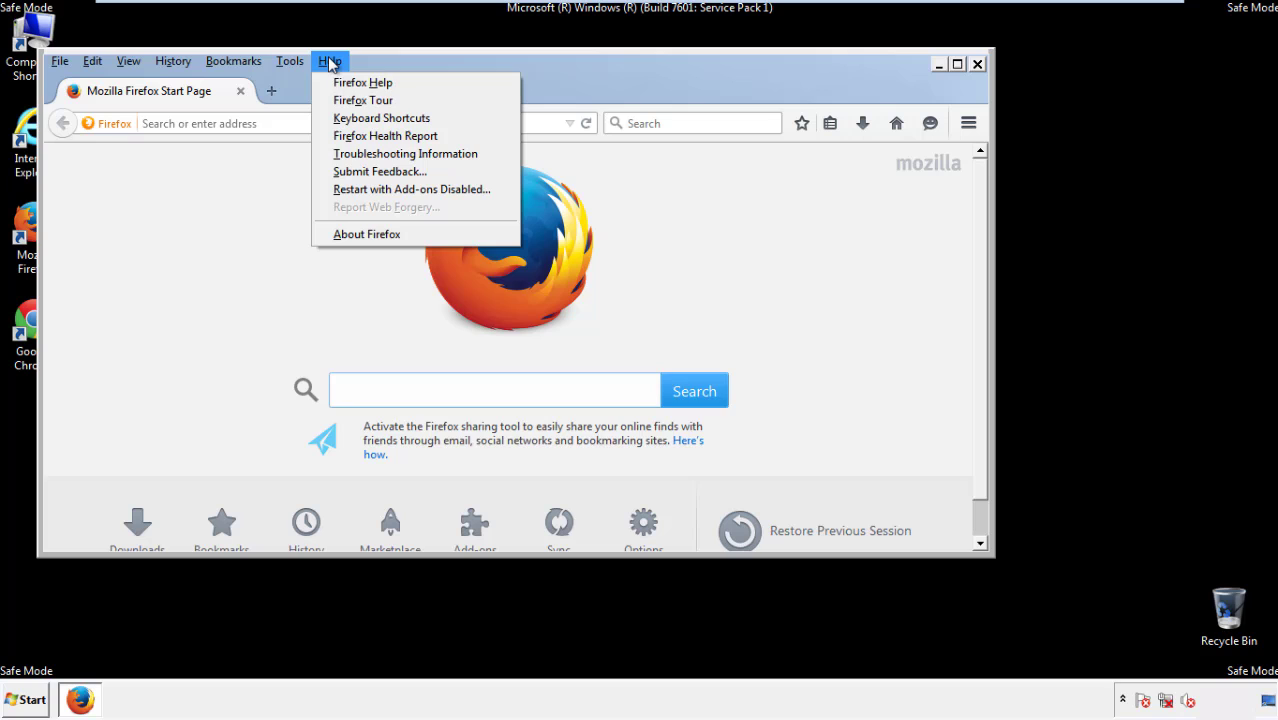
{"action": "left_click", "coordinate": [372, 153]}
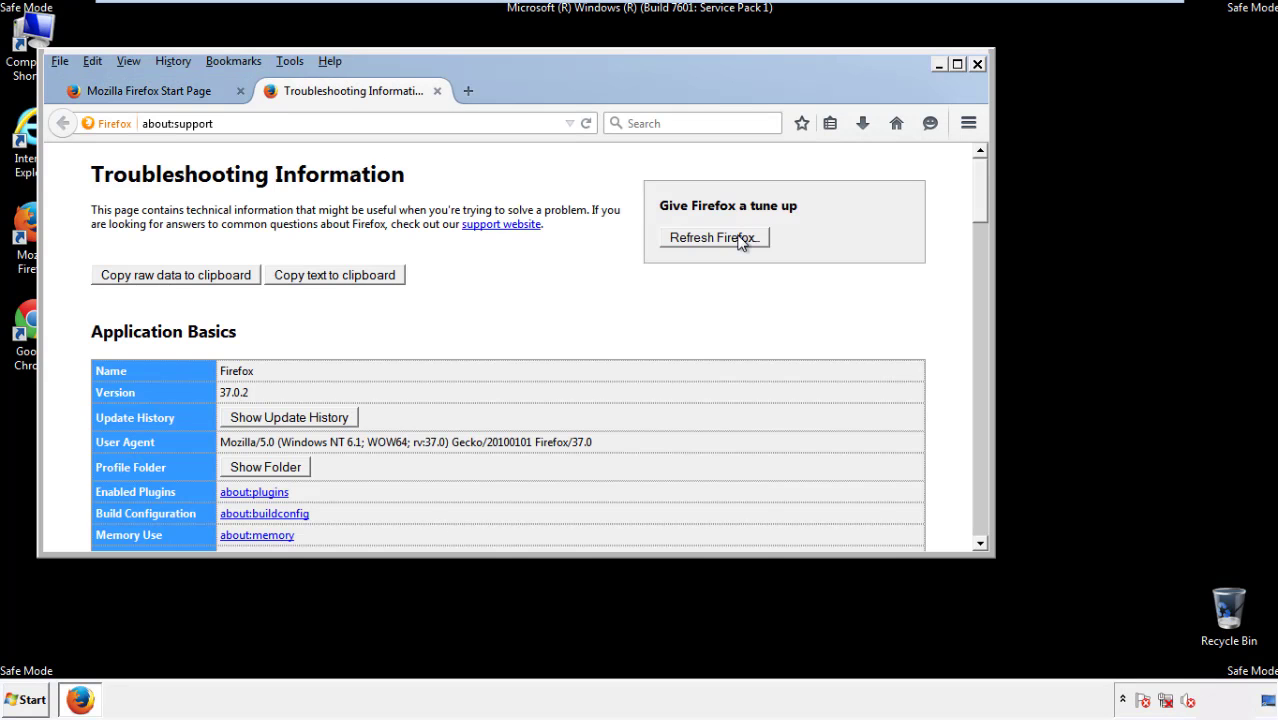
{"action": "left_click", "coordinate": [741, 242]}
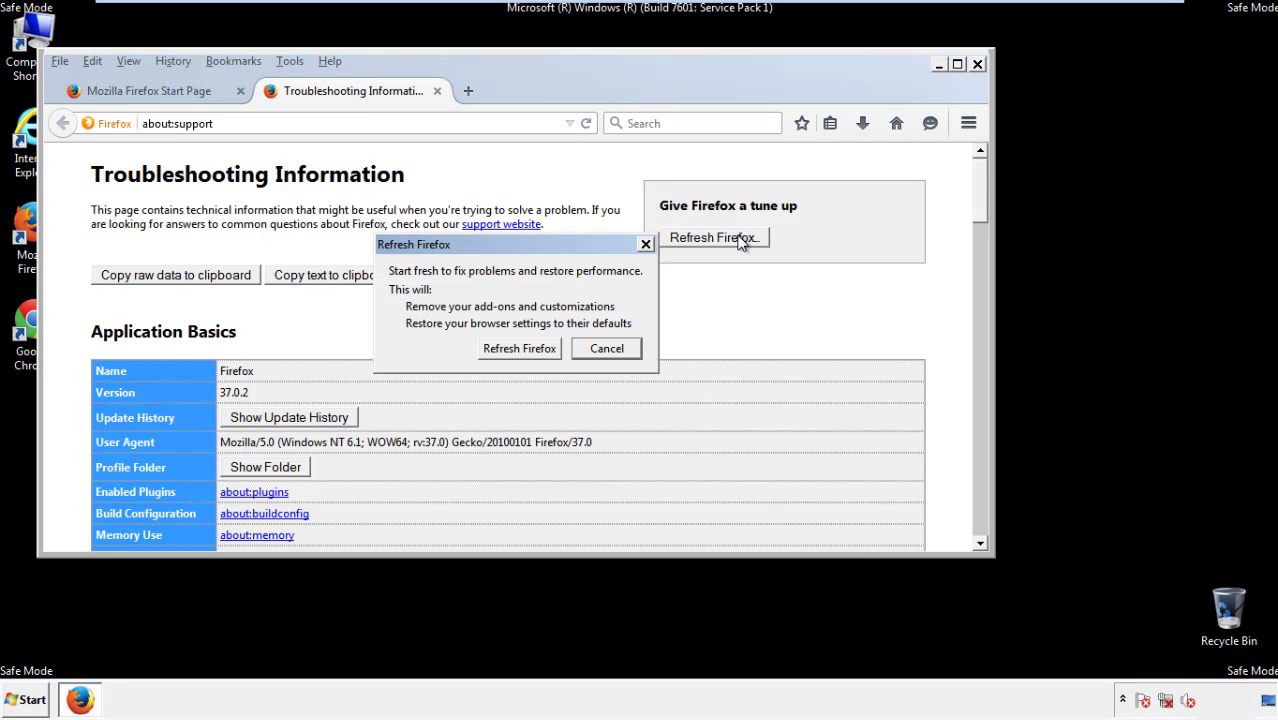
{"action": "left_click", "coordinate": [519, 348]}
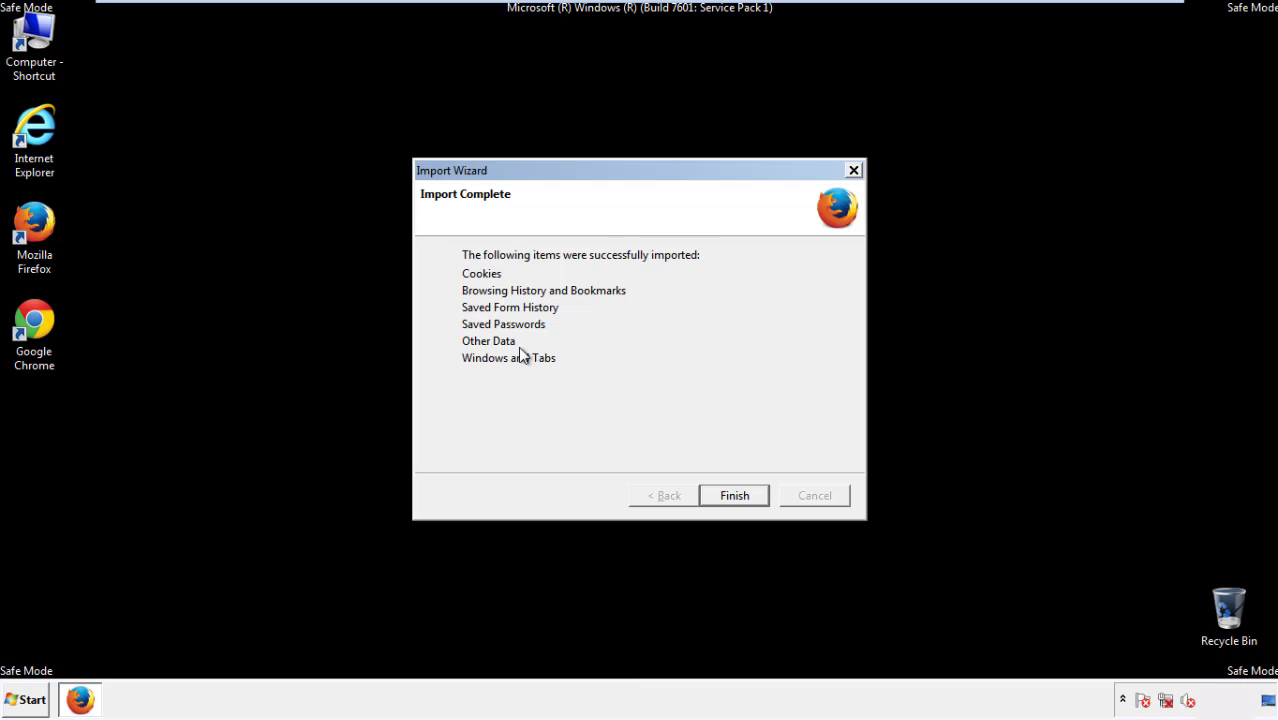
{"action": "left_click", "coordinate": [734, 495]}
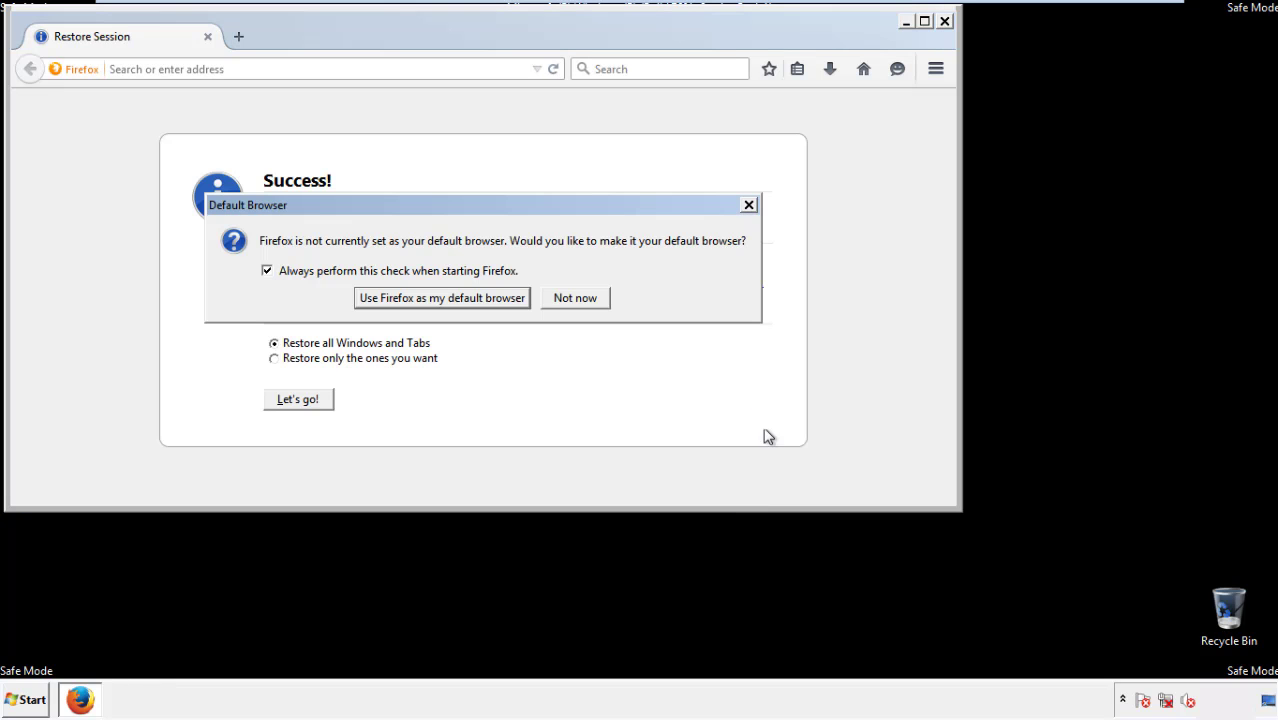
{"action": "left_click", "coordinate": [576, 299]}
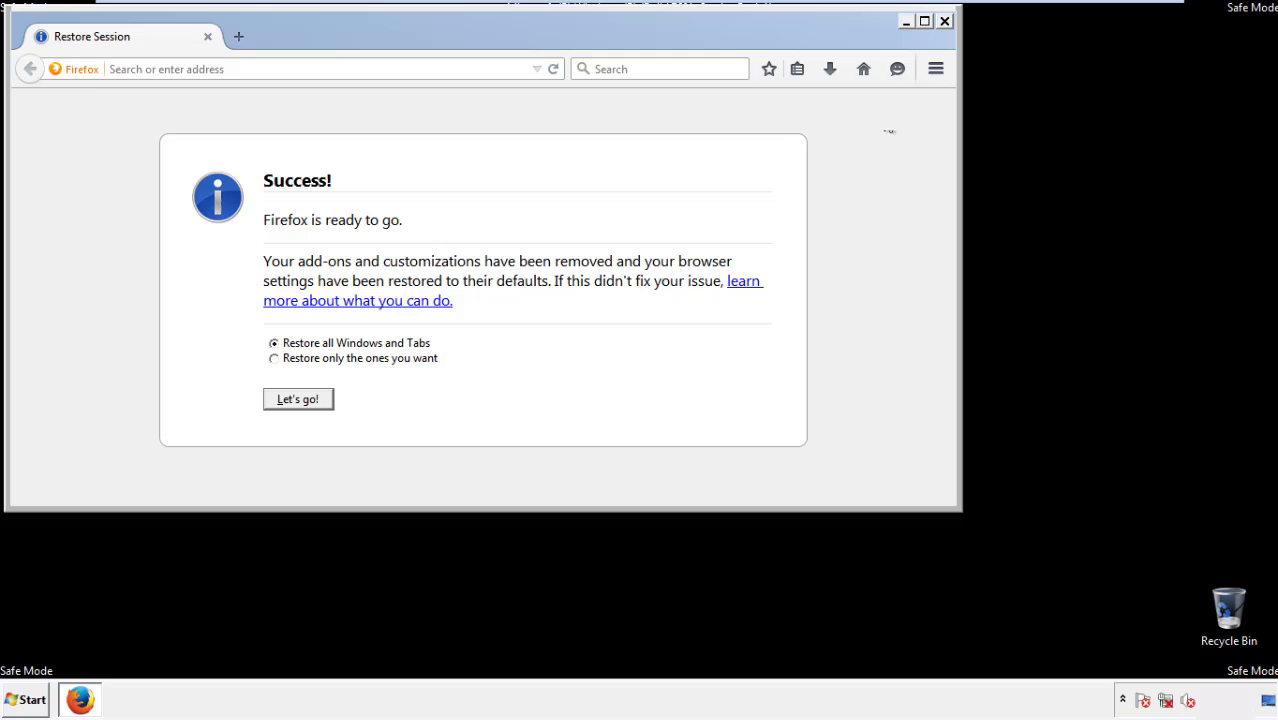
{"action": "left_click", "coordinate": [944, 20]}
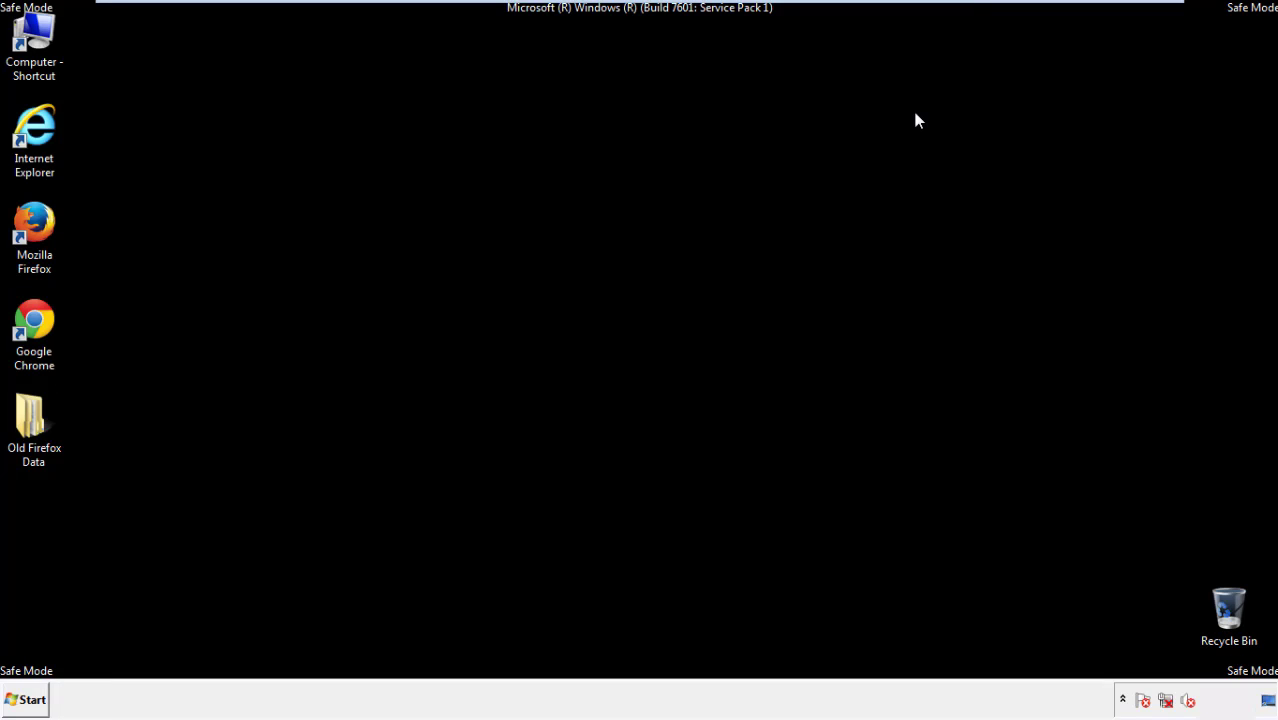
Step: Launch Google Chrome and dismiss its default-browser prompt with 'Don't ask again'
{"action": "left_click", "coordinate": [31, 319]}
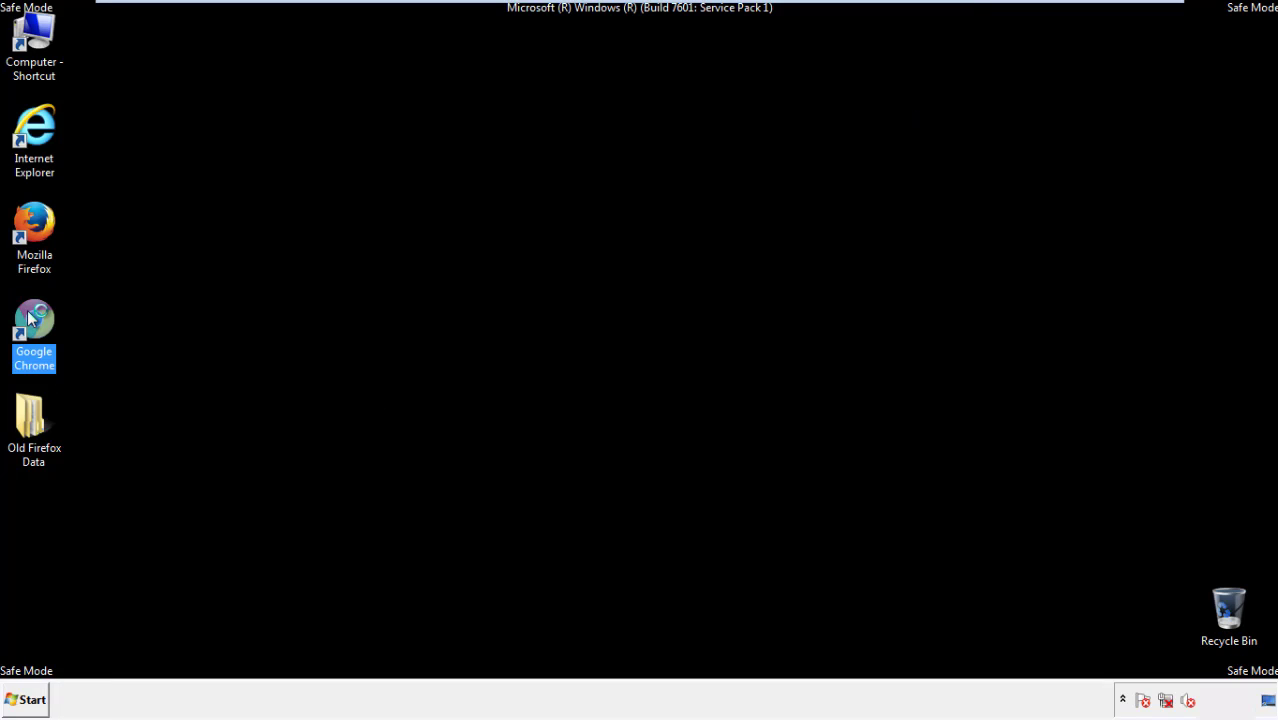
{"action": "double_click", "coordinate": [31, 318]}
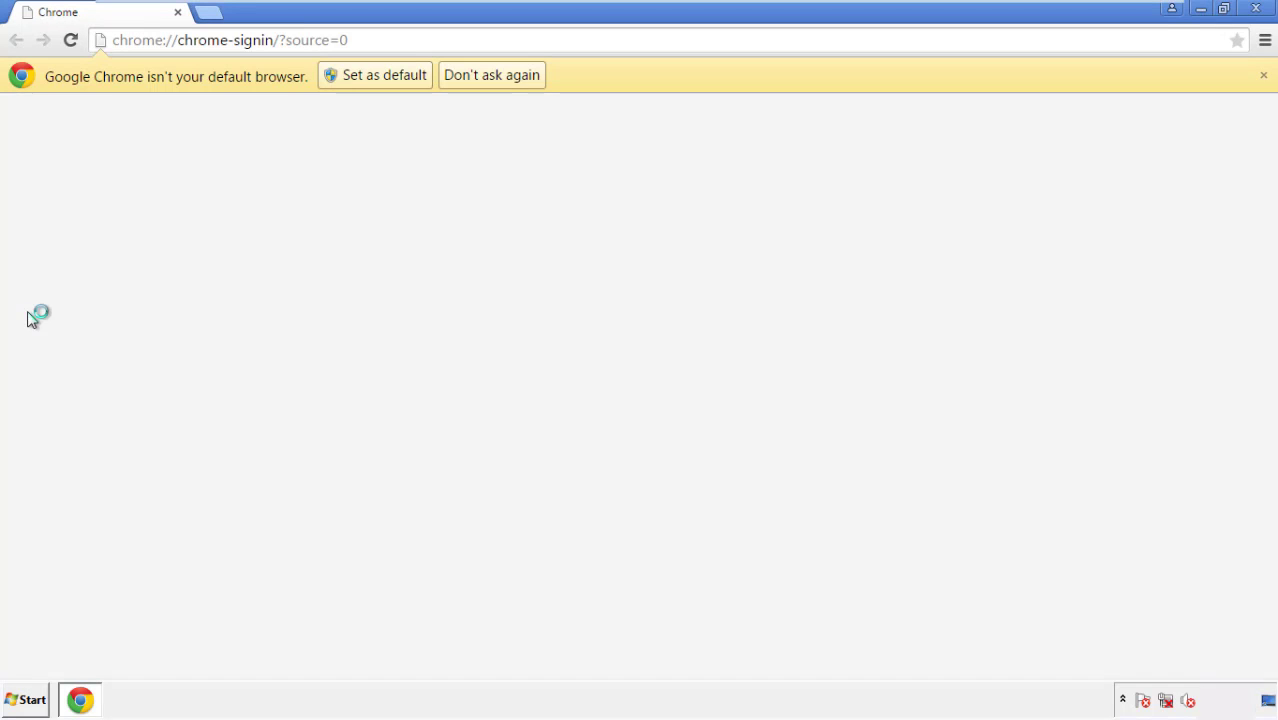
{"action": "left_click", "coordinate": [515, 81]}
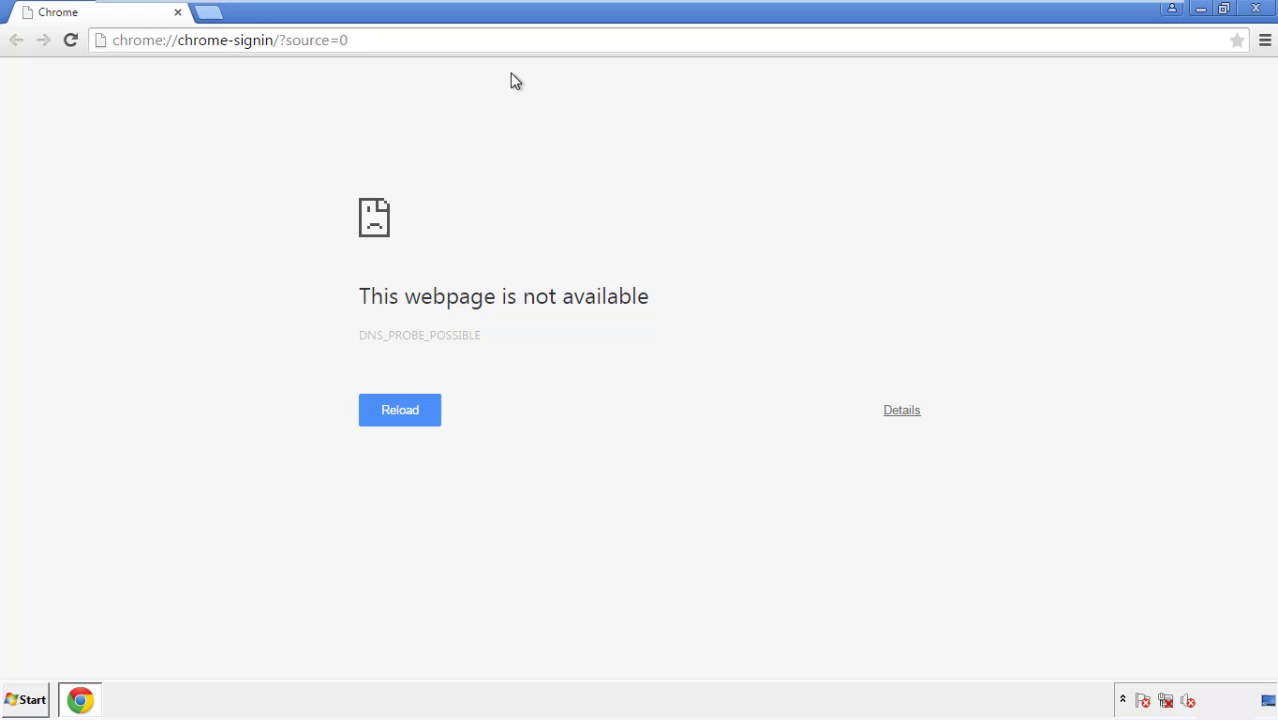
{"action": "left_click", "coordinate": [1265, 42]}
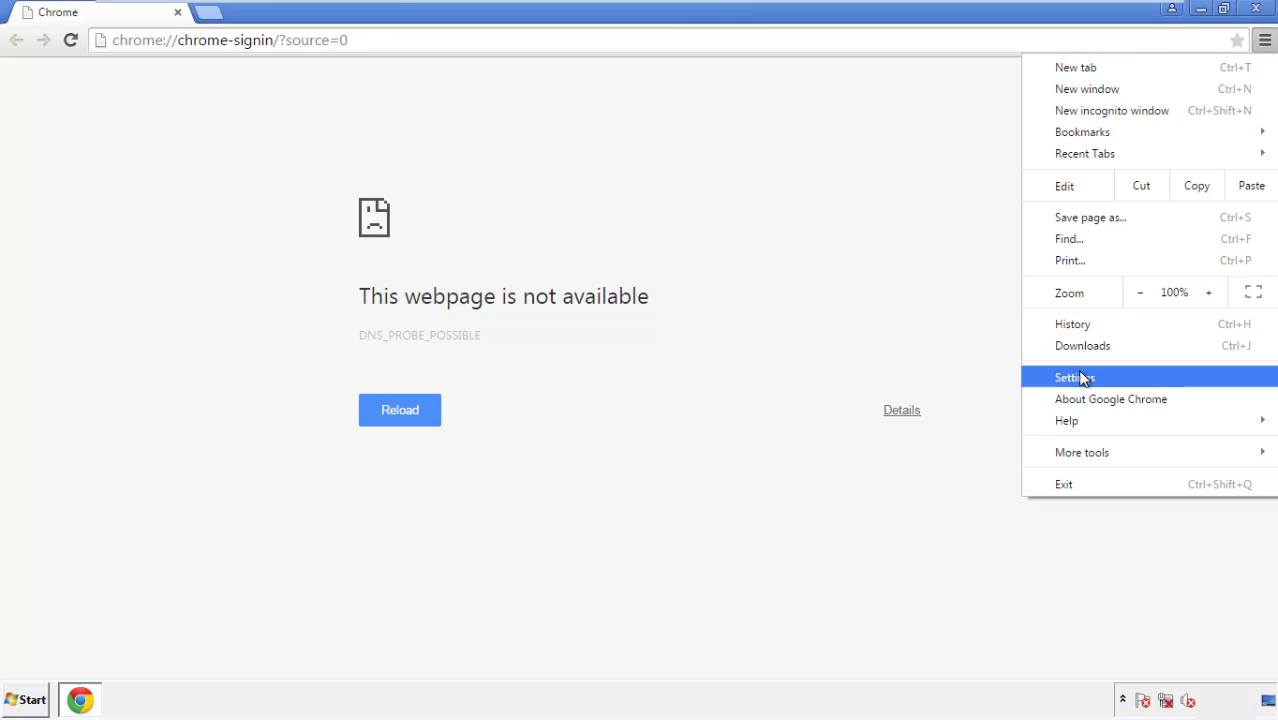
Step: Clear Chrome browsing data from the beginning of time, including Autofill and hosted app data
{"action": "left_click", "coordinate": [1080, 378]}
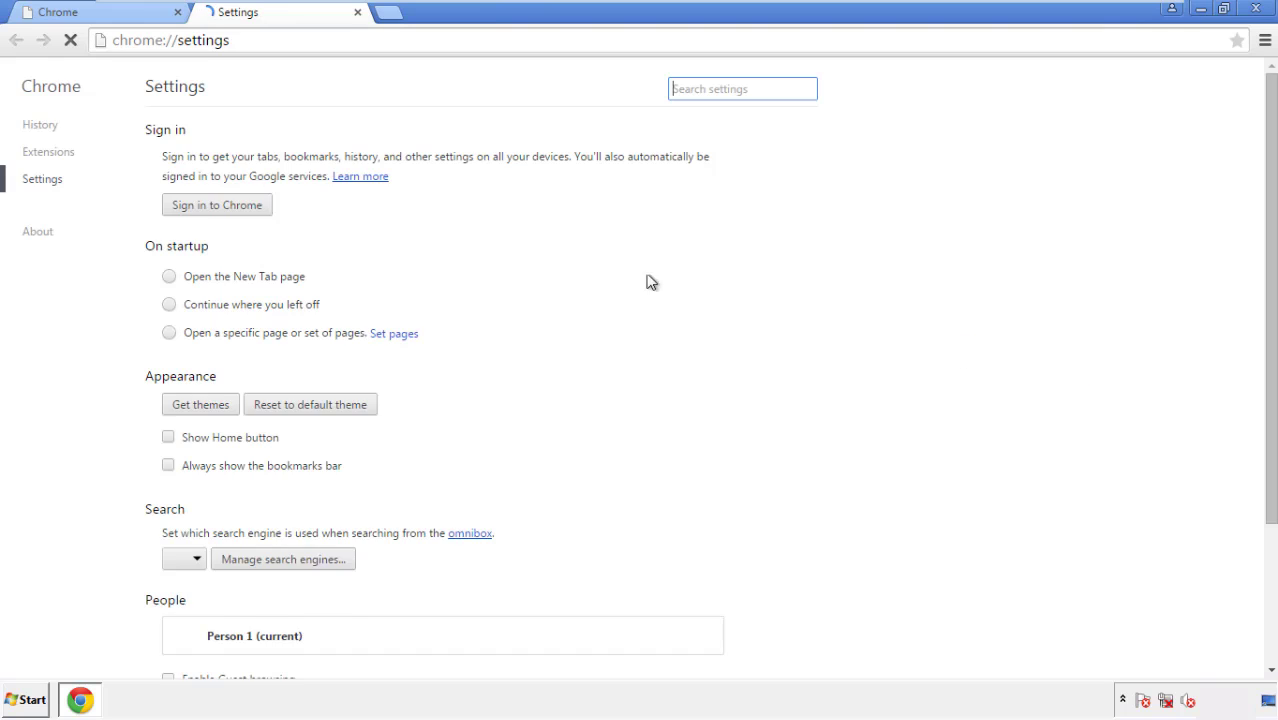
{"action": "left_click", "coordinate": [47, 128]}
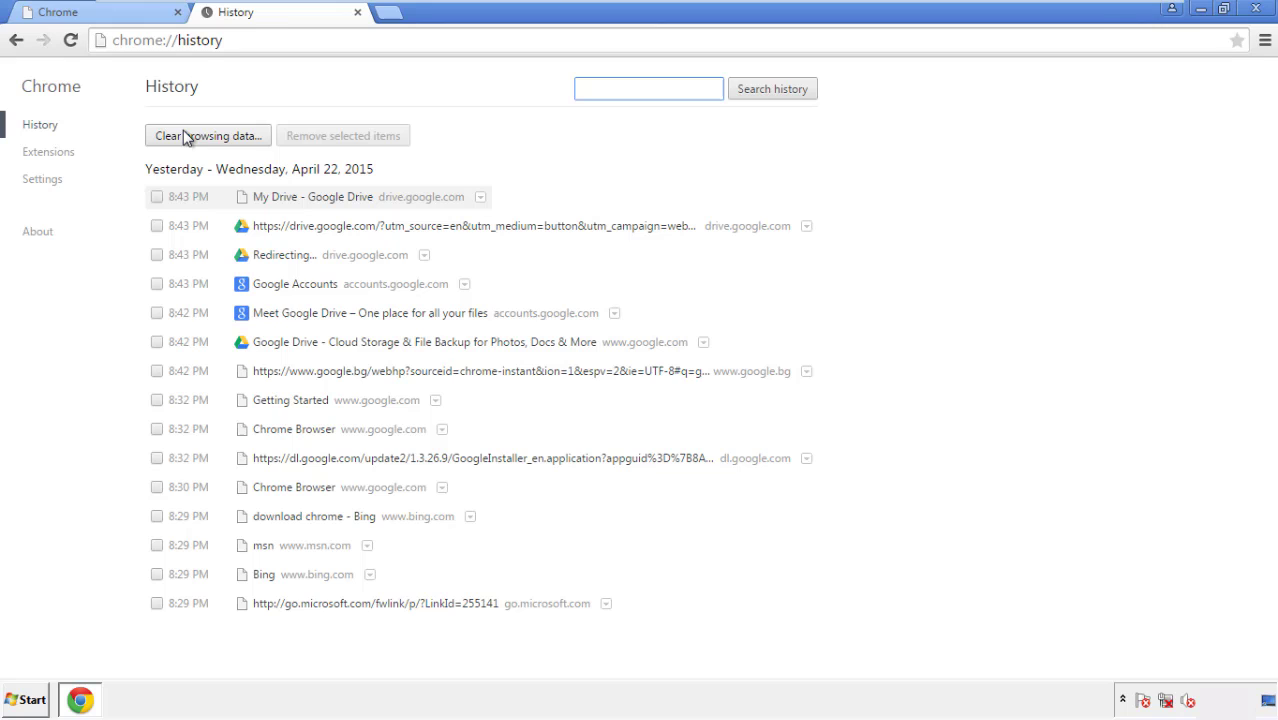
{"action": "left_click", "coordinate": [193, 139]}
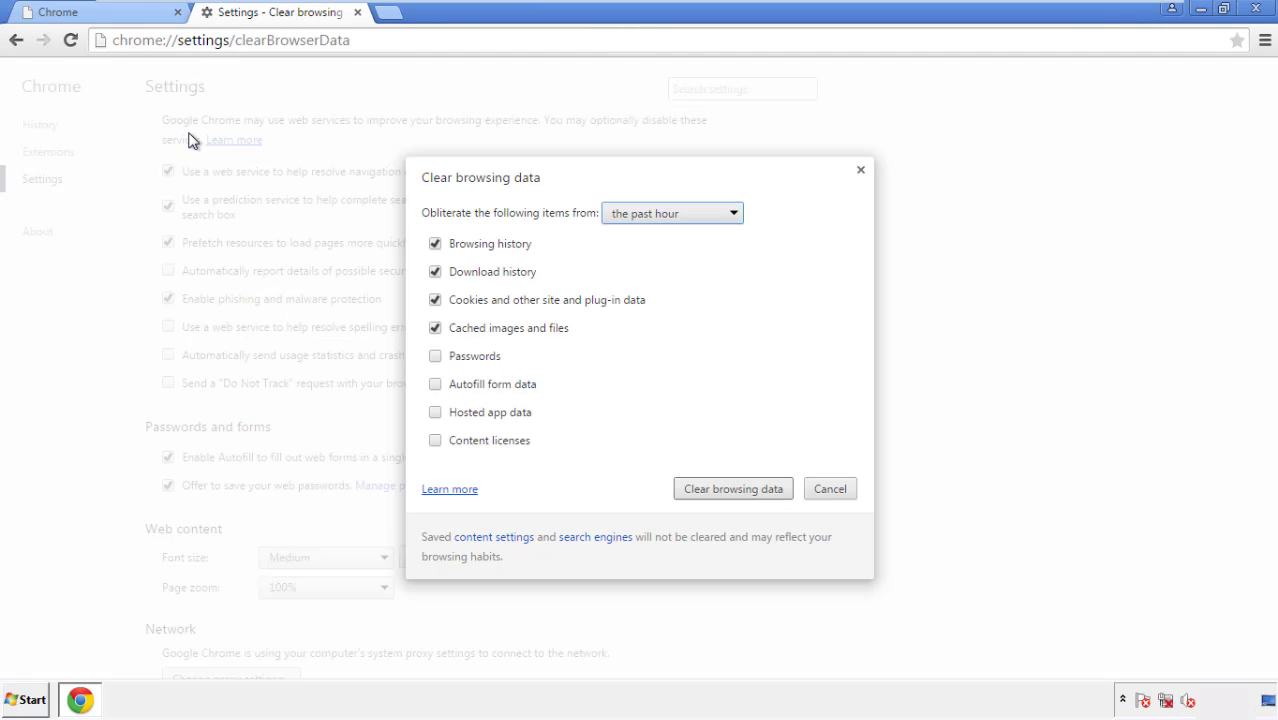
{"action": "left_click", "coordinate": [643, 216]}
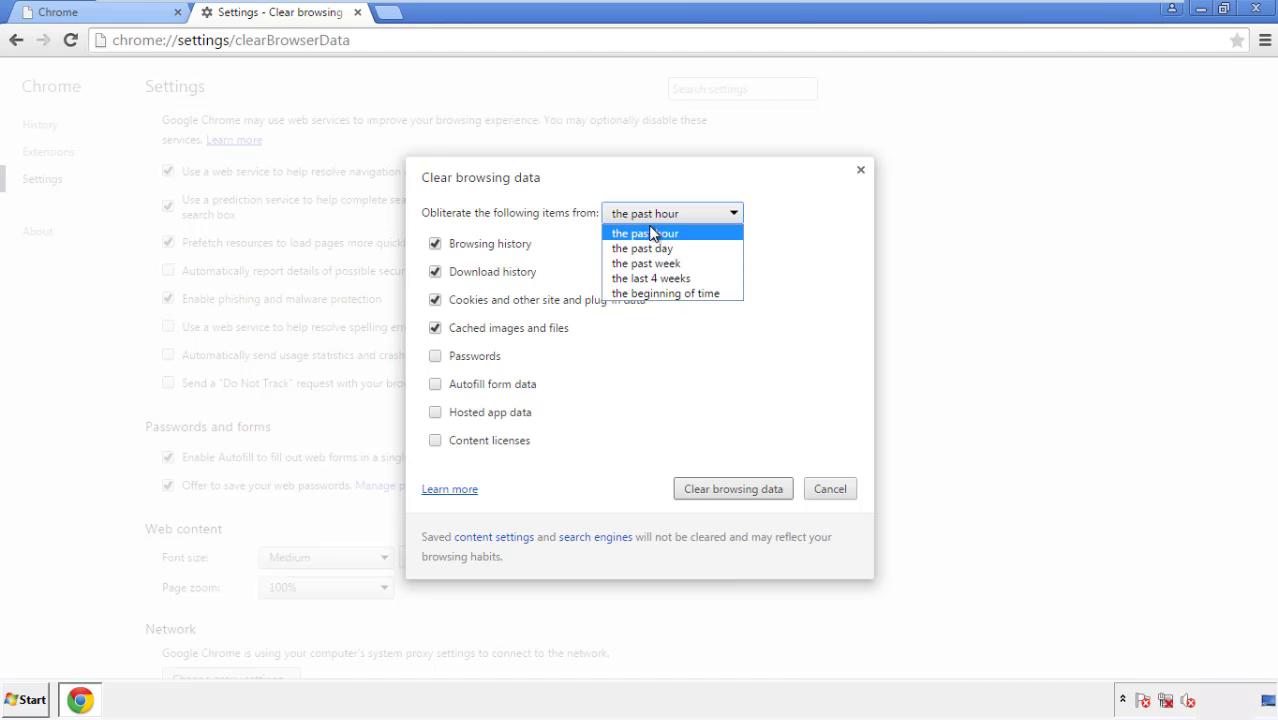
{"action": "left_click", "coordinate": [640, 294]}
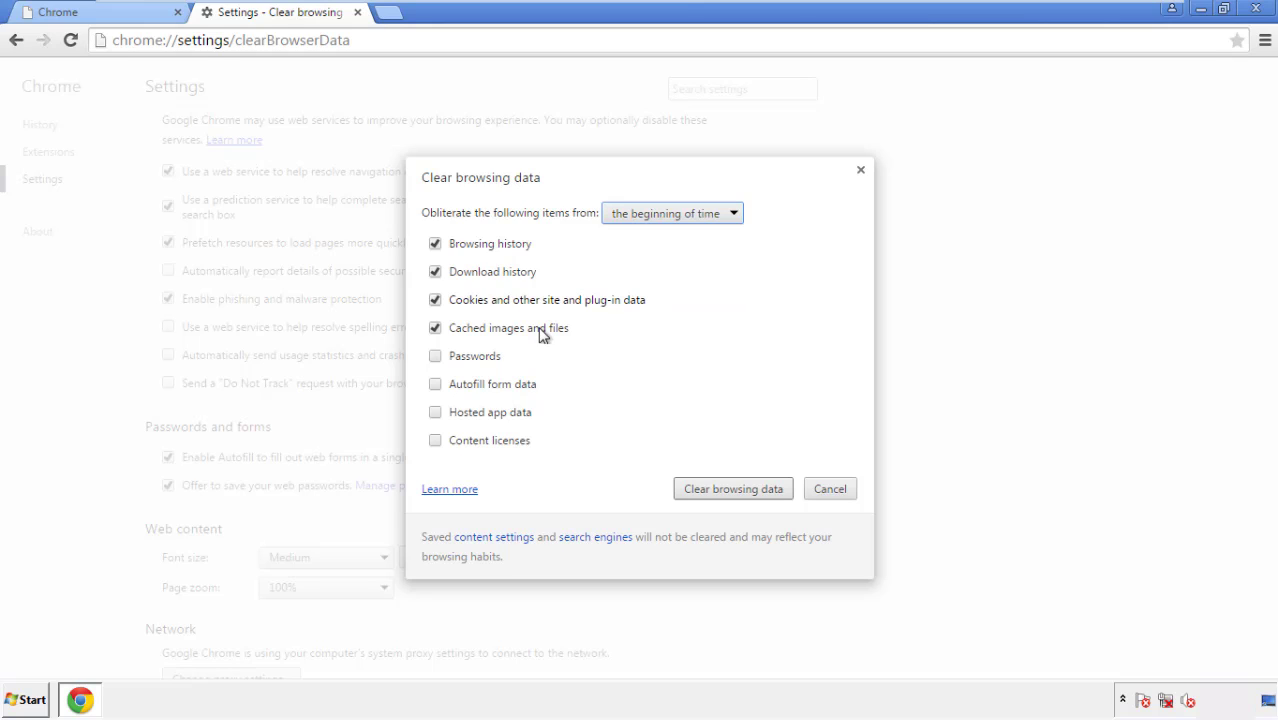
{"action": "left_click", "coordinate": [436, 385]}
{"action": "left_click", "coordinate": [436, 413]}
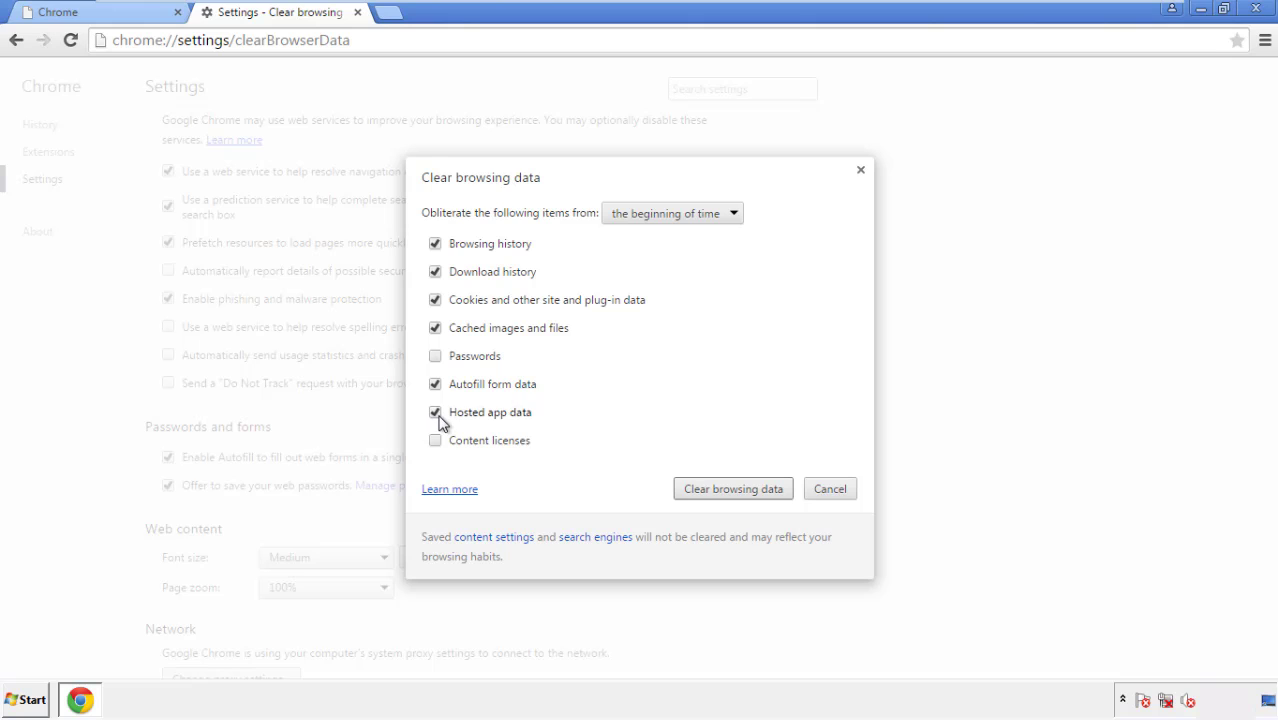
{"action": "left_click", "coordinate": [713, 489]}
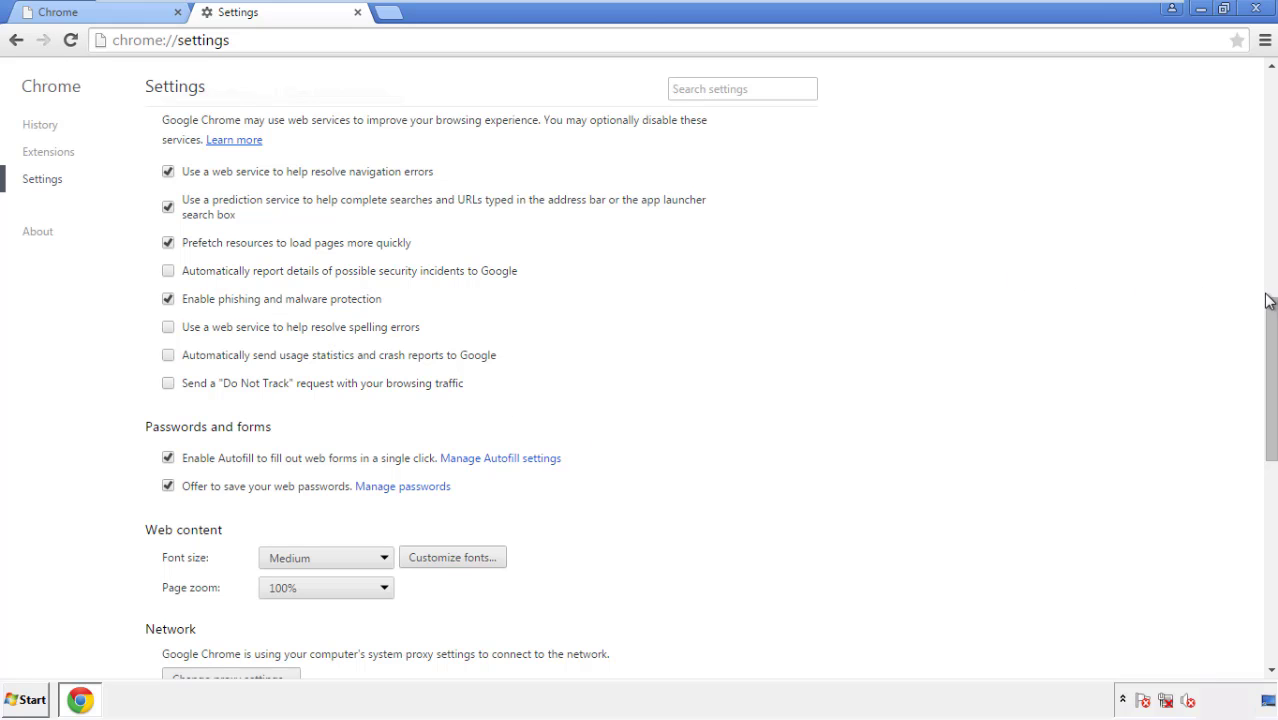
Step: Reset Chrome settings to defaults from the bottom of the Settings page, then close Chrome
{"action": "left_click_drag", "start_coordinate": [1270, 302], "coordinate": [1270, 514]}
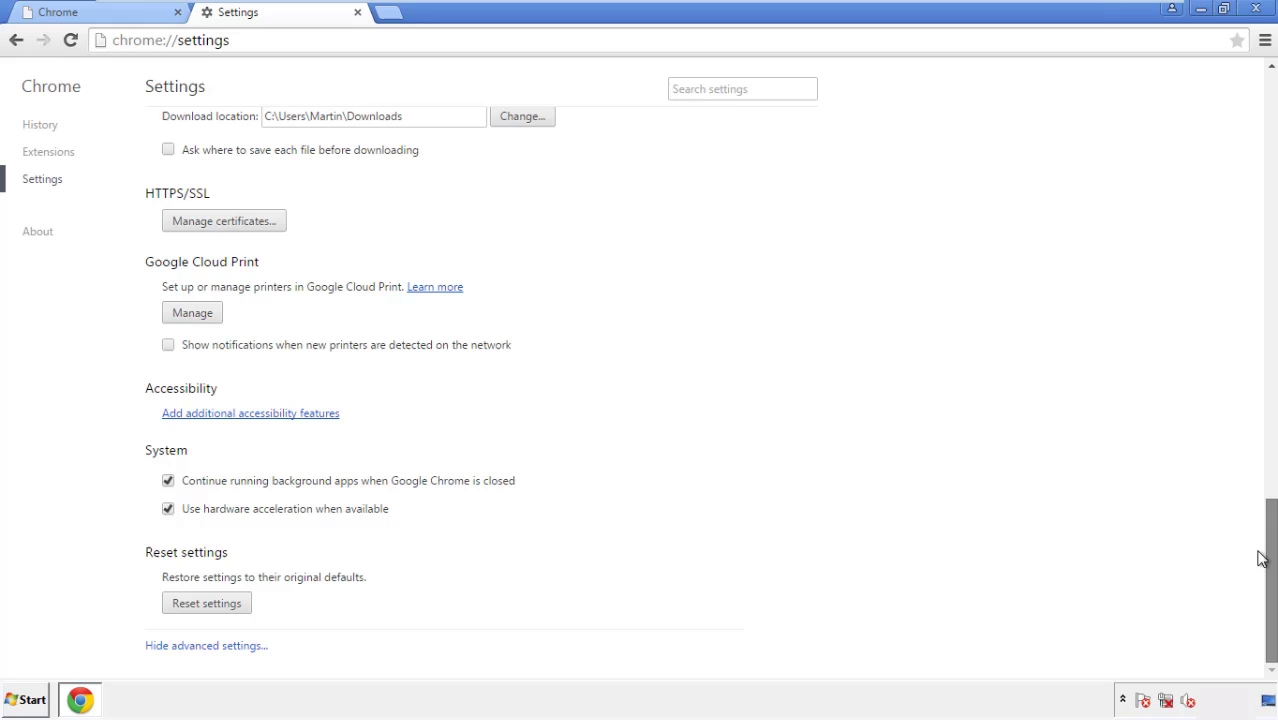
{"action": "left_click", "coordinate": [244, 610]}
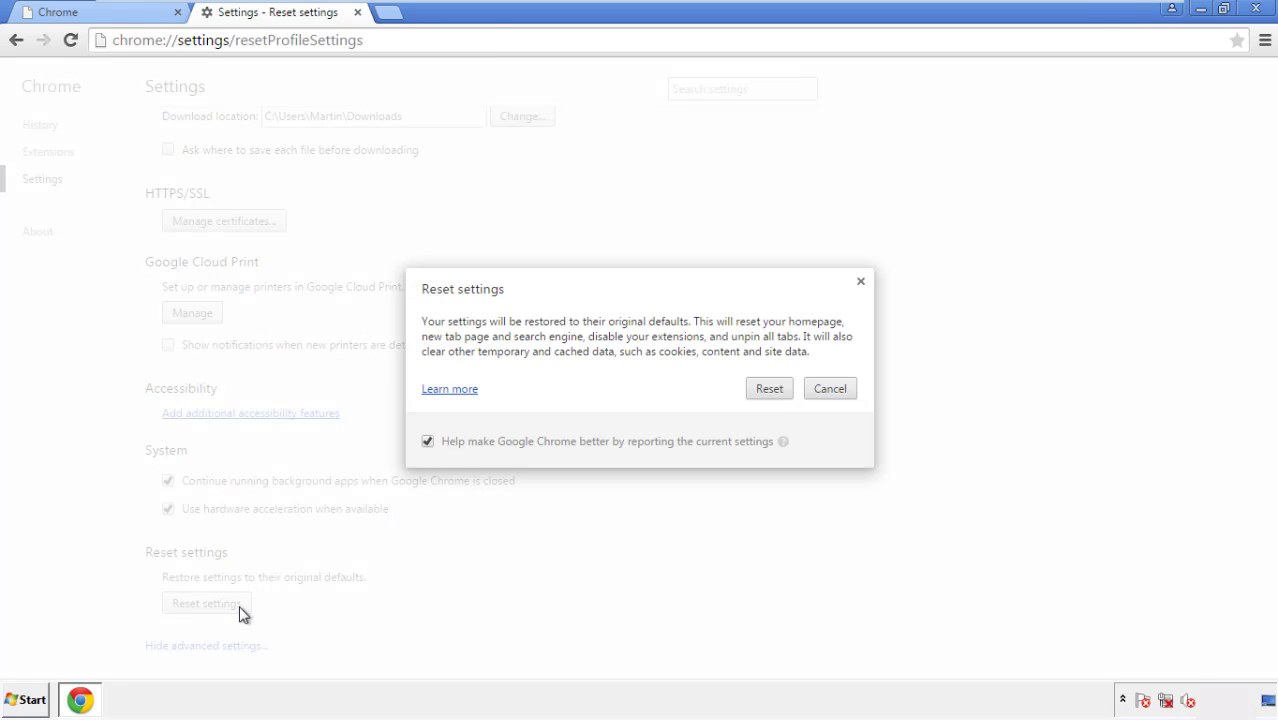
{"action": "left_click", "coordinate": [771, 391]}
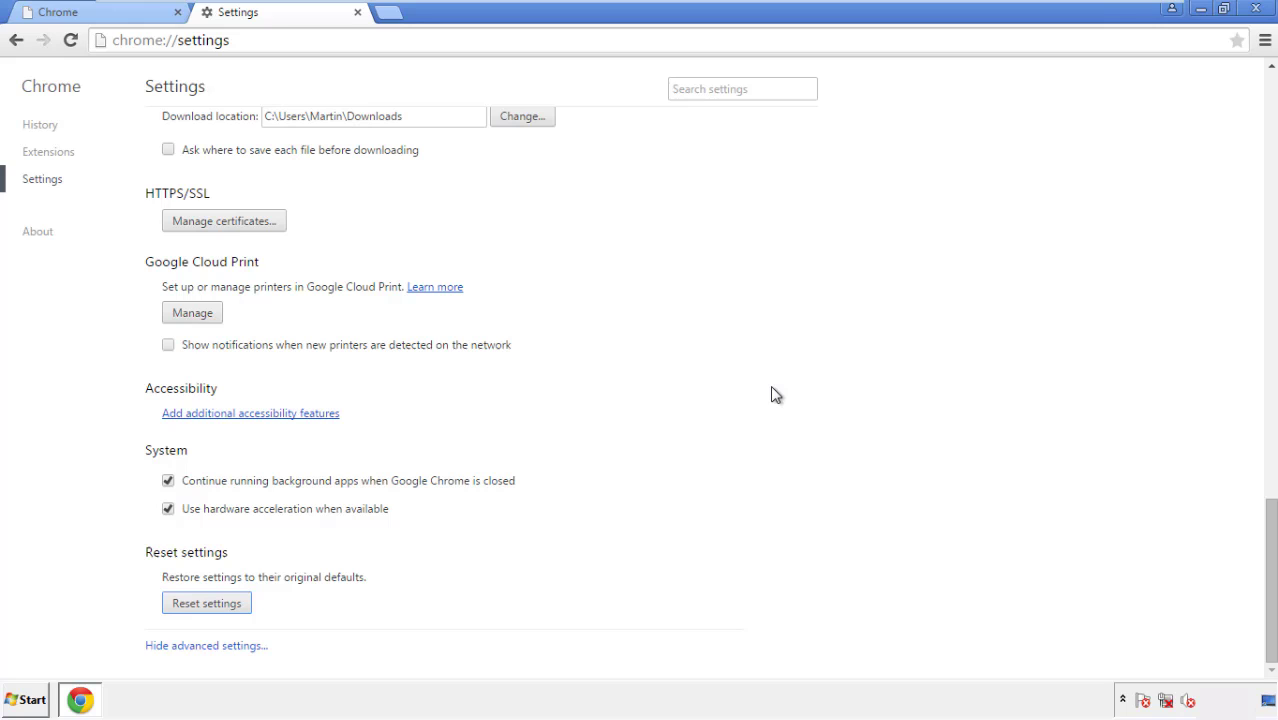
{"action": "left_click", "coordinate": [1256, 8]}
Step: Deselect the desktop and launch Mozilla Firefox from its desktop icon
{"action": "left_click", "coordinate": [700, 320]}
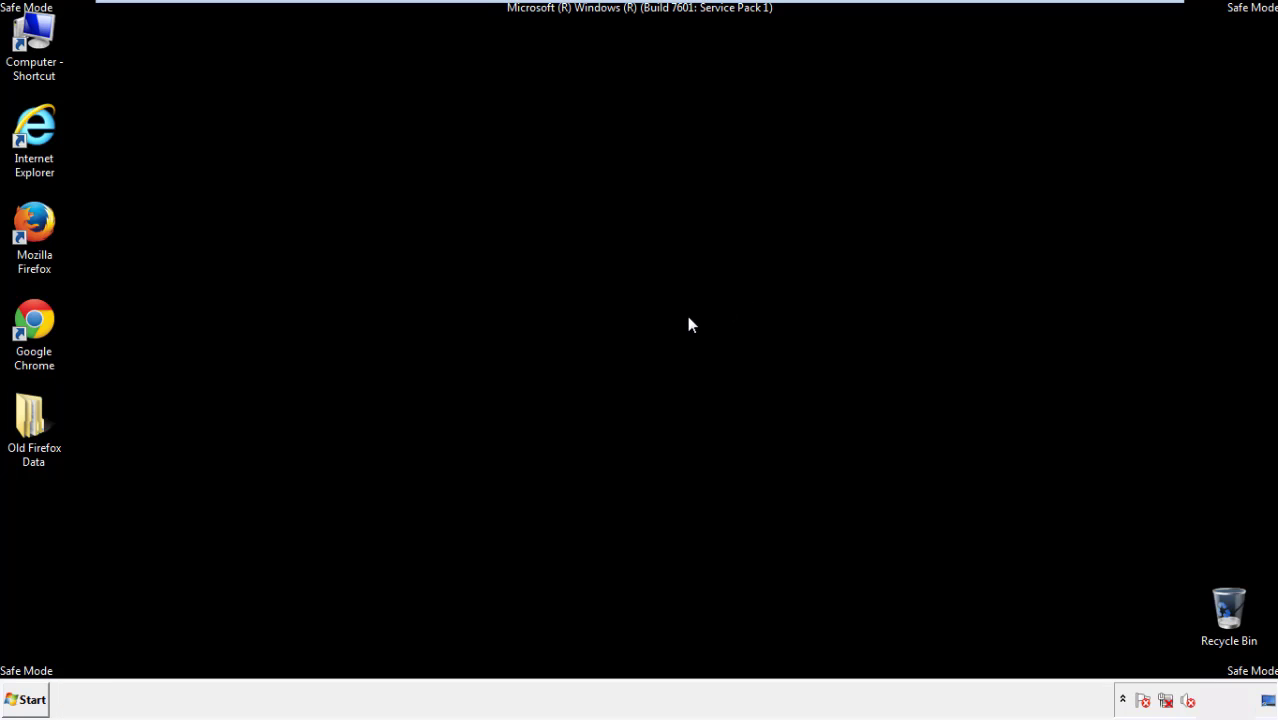
{"action": "double_click", "coordinate": [49, 252]}
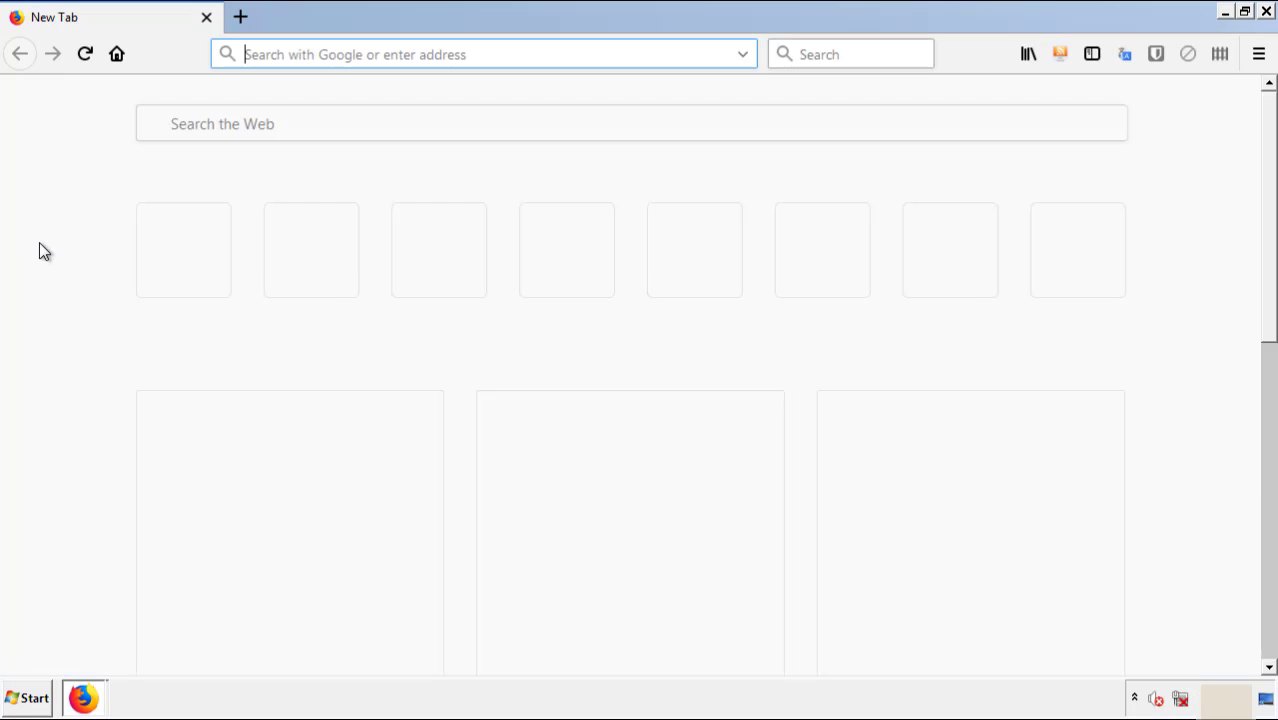
Step: Remove the Search Mine extension in Firefox's Add-ons manager, then close Firefox
{"action": "left_click", "coordinate": [1259, 54]}
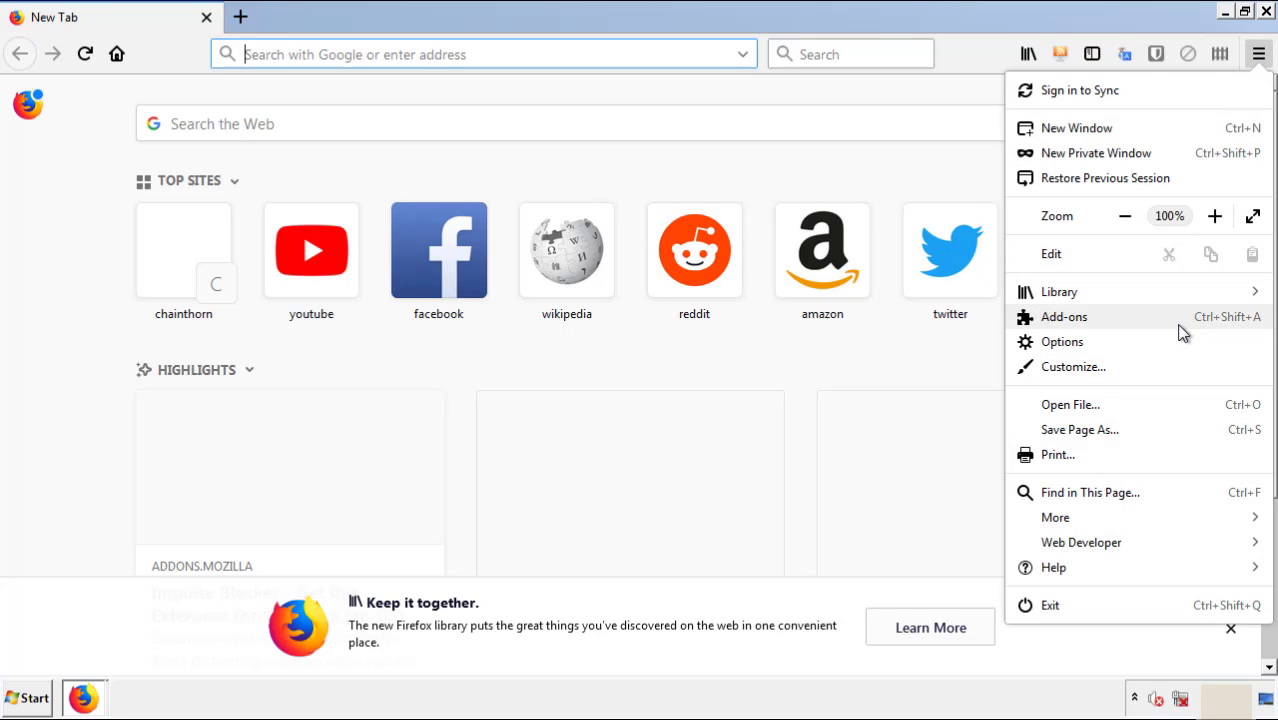
{"action": "left_click", "coordinate": [1070, 317]}
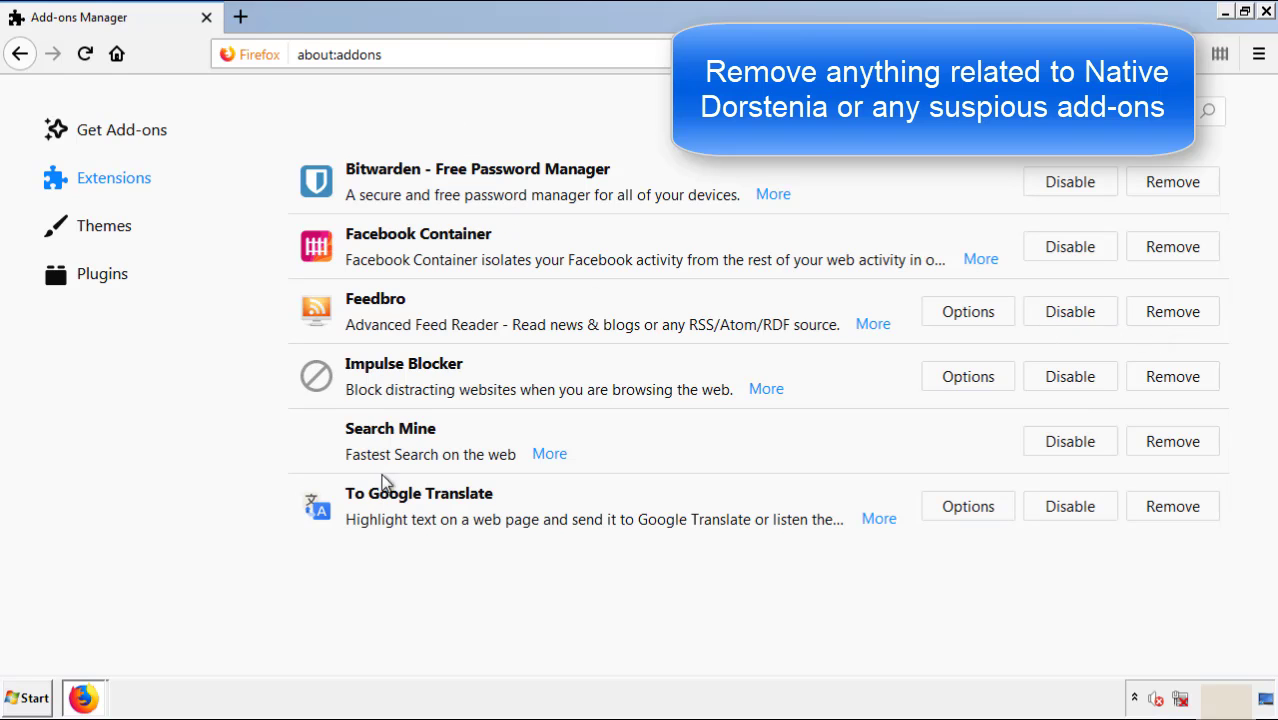
{"action": "left_click", "coordinate": [1169, 450]}
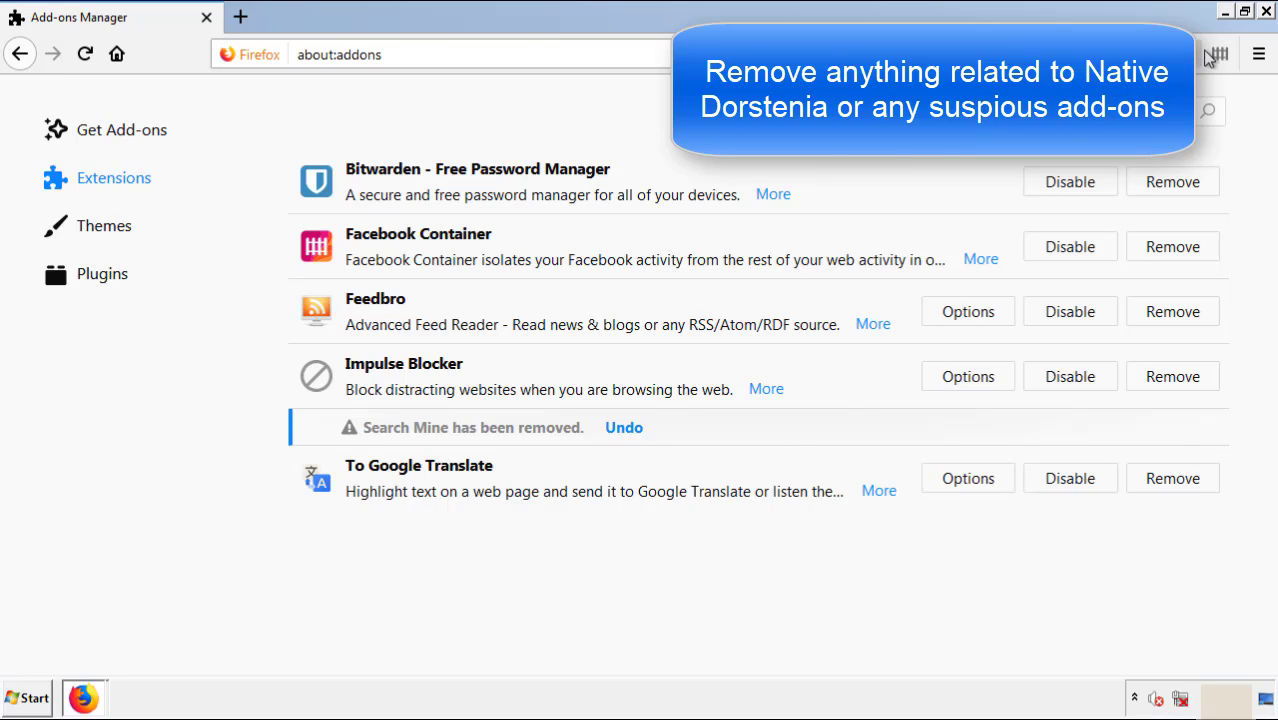
{"action": "left_click", "coordinate": [1266, 12]}
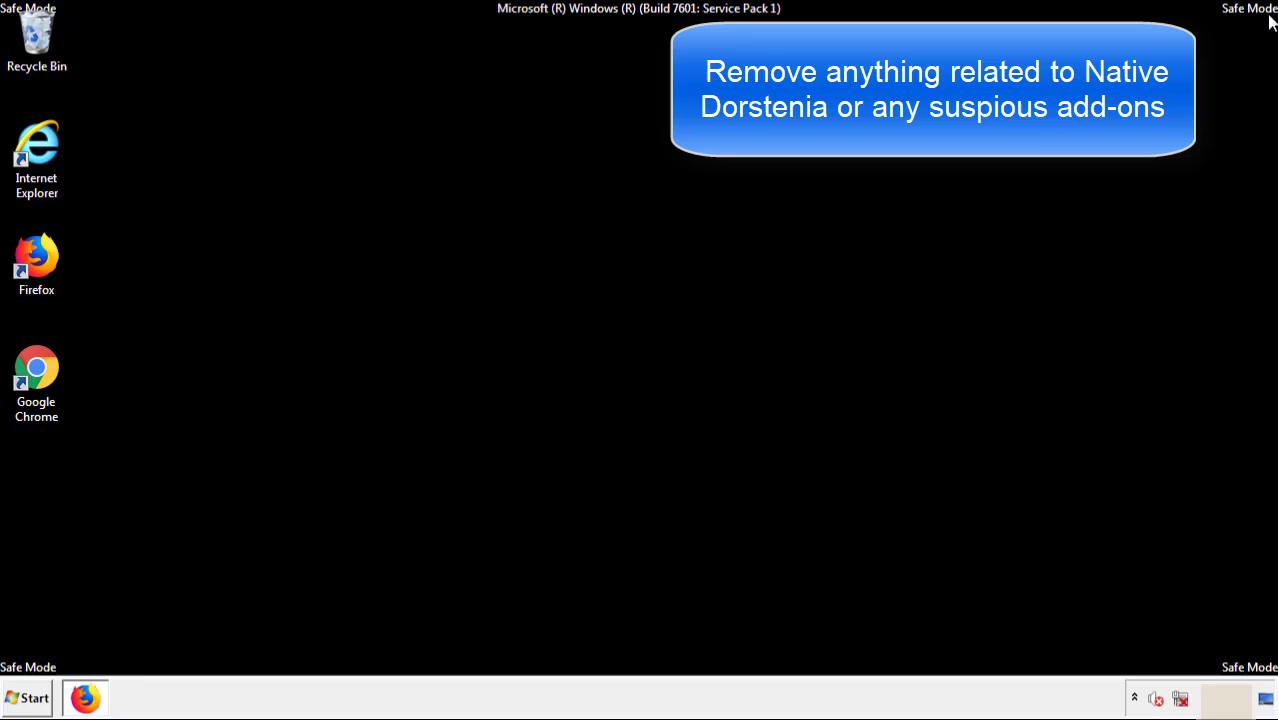
Step: Launch Chrome, remove and confirm removal of Search Mine on the Extensions page, then close Chrome
{"action": "double_click", "coordinate": [36, 378]}
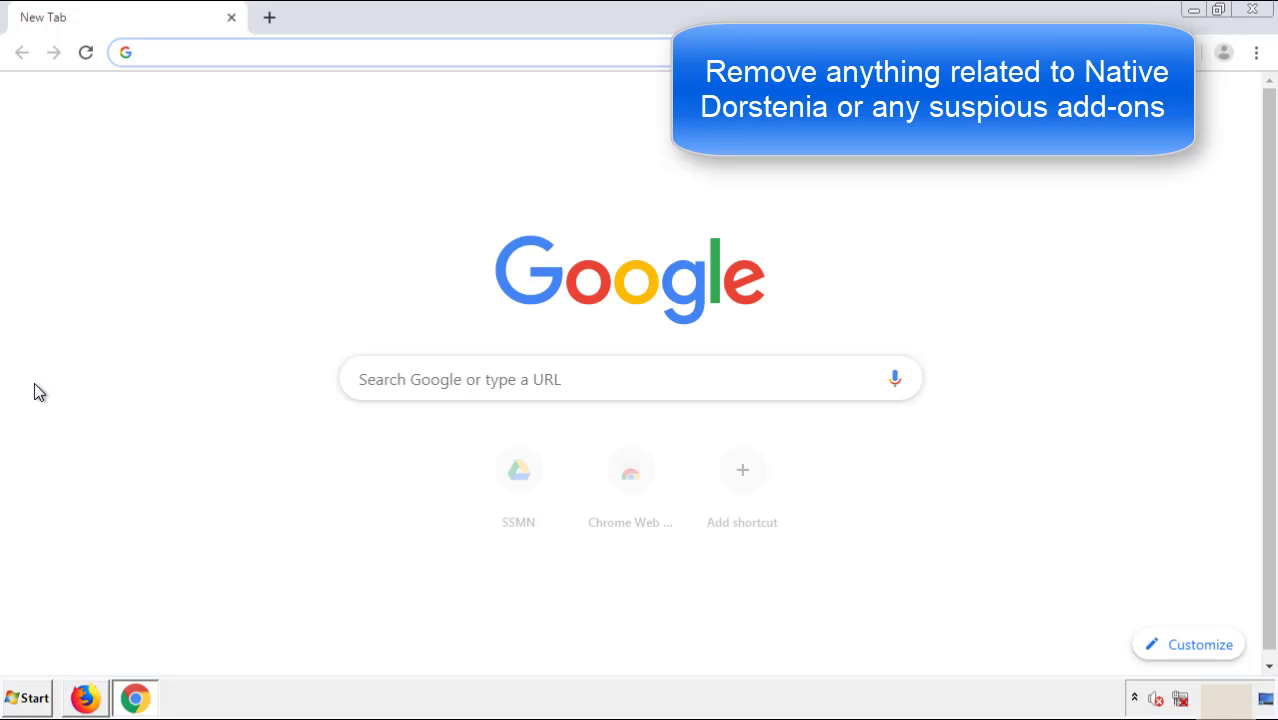
{"action": "left_click", "coordinate": [1256, 52]}
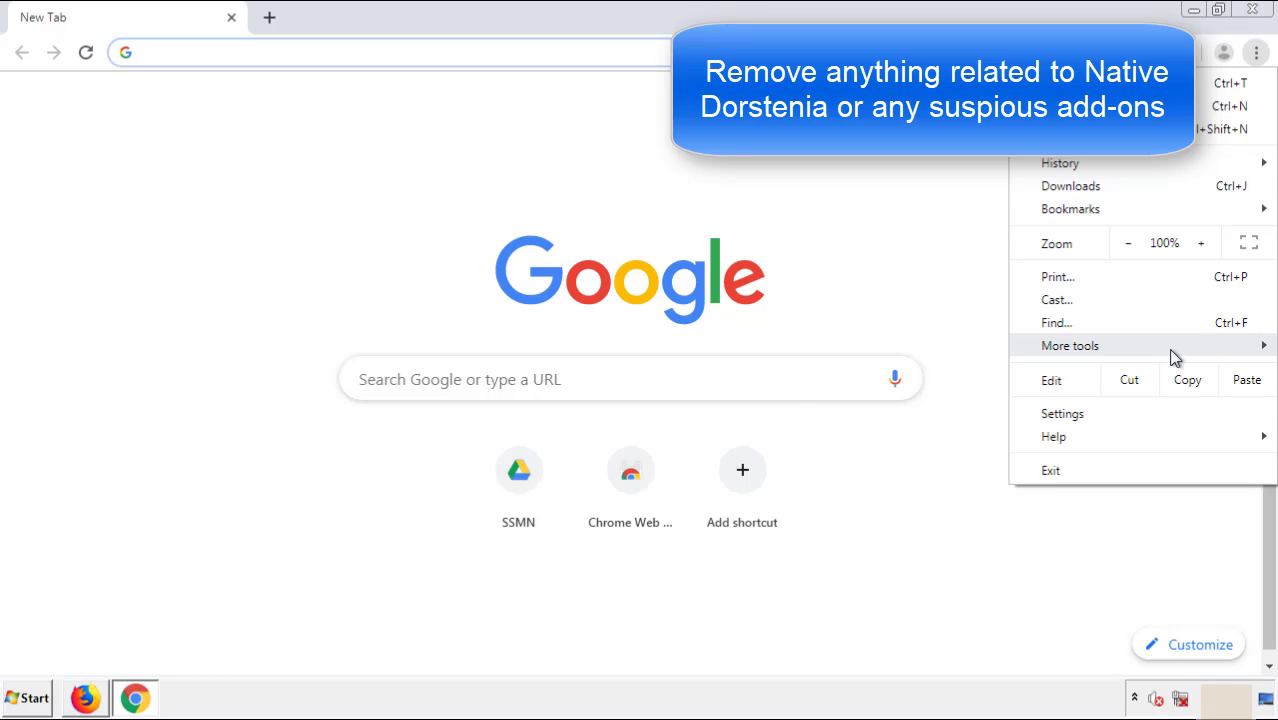
{"action": "mouse_move", "coordinate": [1070, 345]}
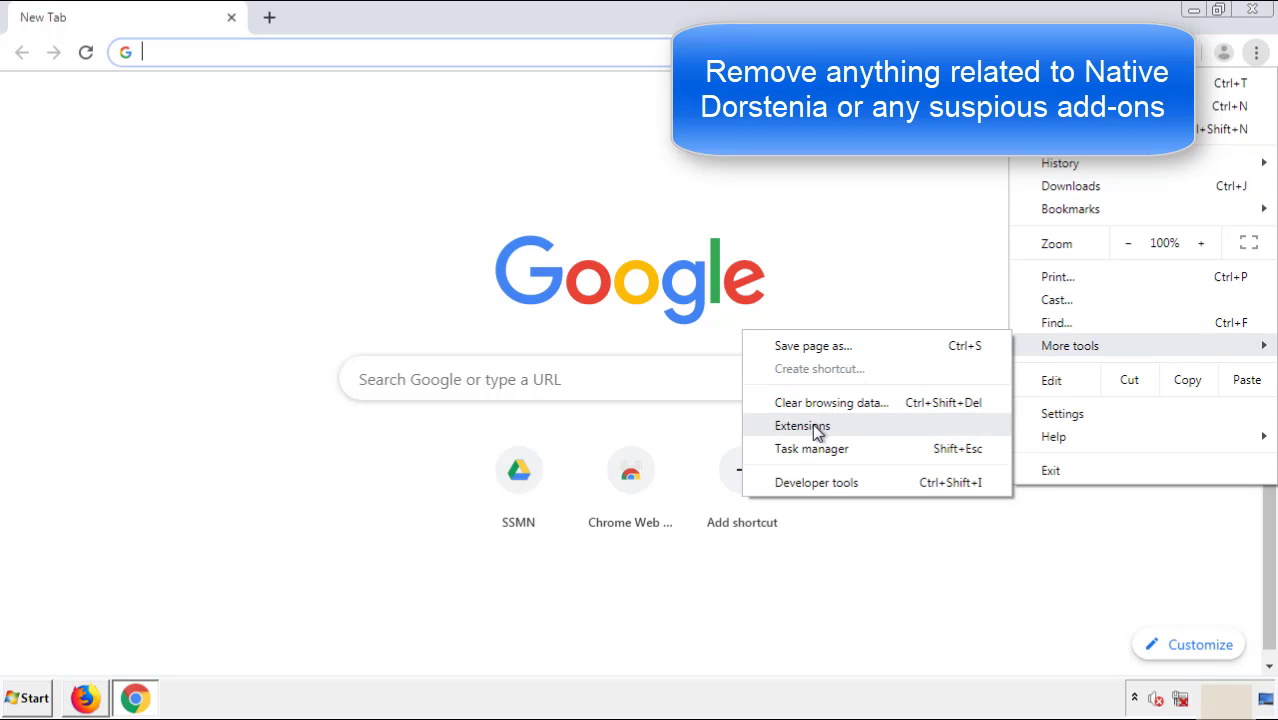
{"action": "left_click", "coordinate": [815, 425]}
{"action": "scroll", "coordinate": [362, 323], "scroll_direction": "down", "scroll_amount": 6}
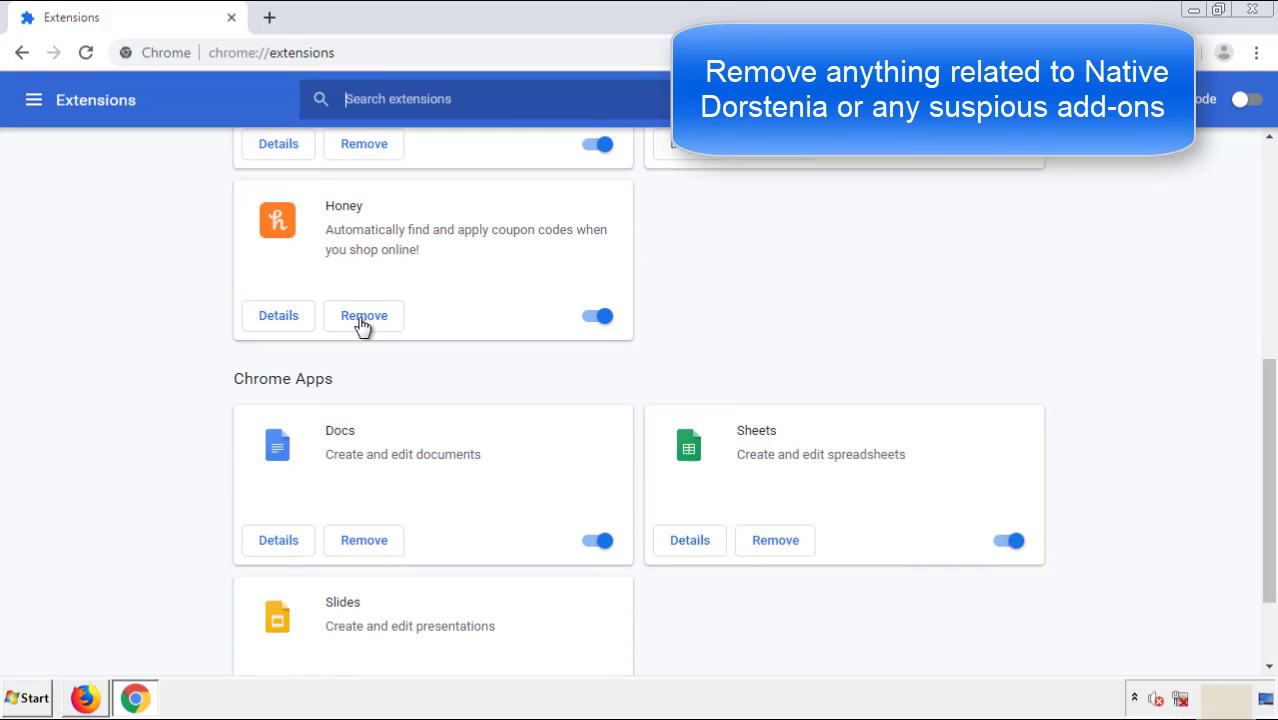
{"action": "scroll", "coordinate": [485, 366], "scroll_direction": "up", "scroll_amount": 7}
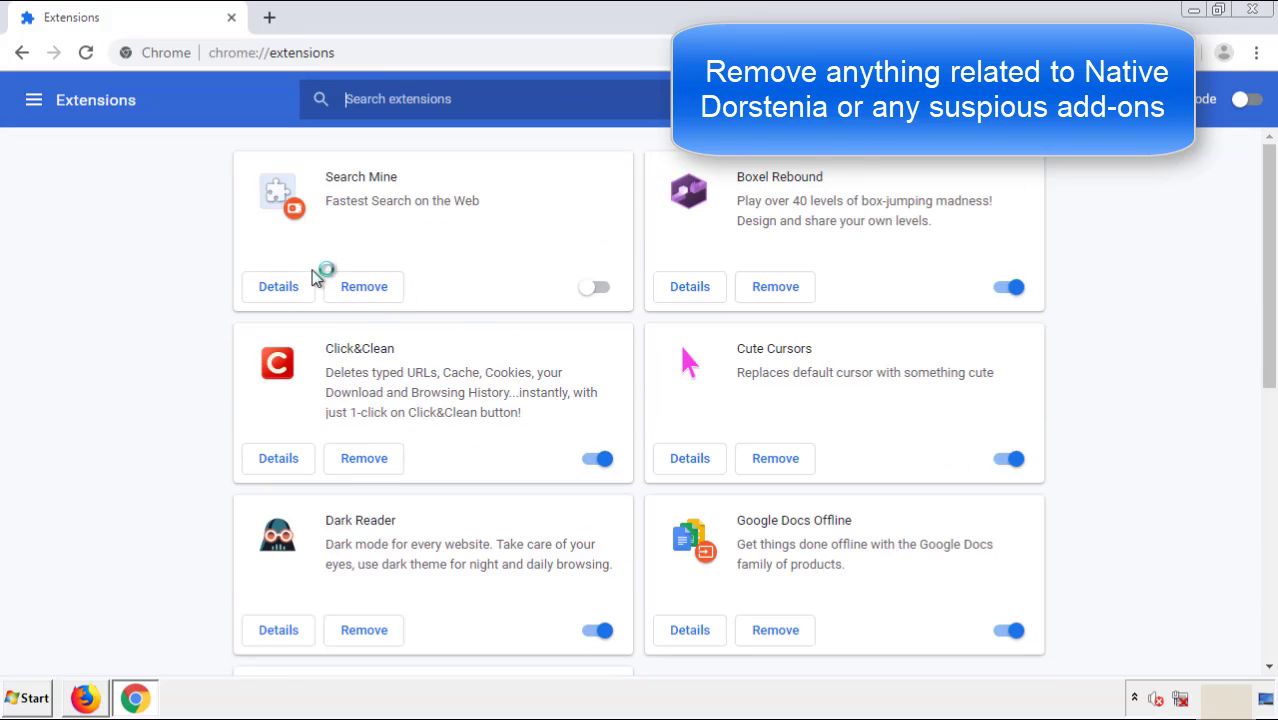
{"action": "left_click", "coordinate": [359, 291]}
{"action": "left_click", "coordinate": [718, 160]}
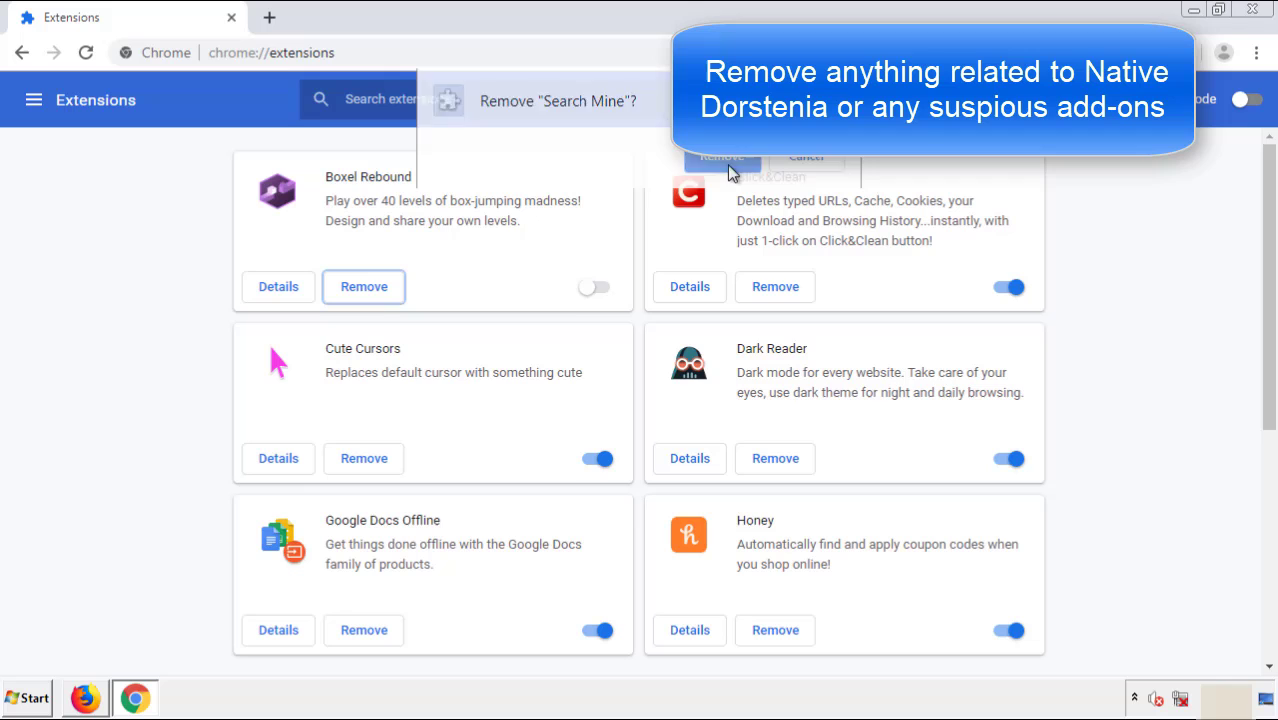
{"action": "left_click", "coordinate": [1260, 12]}
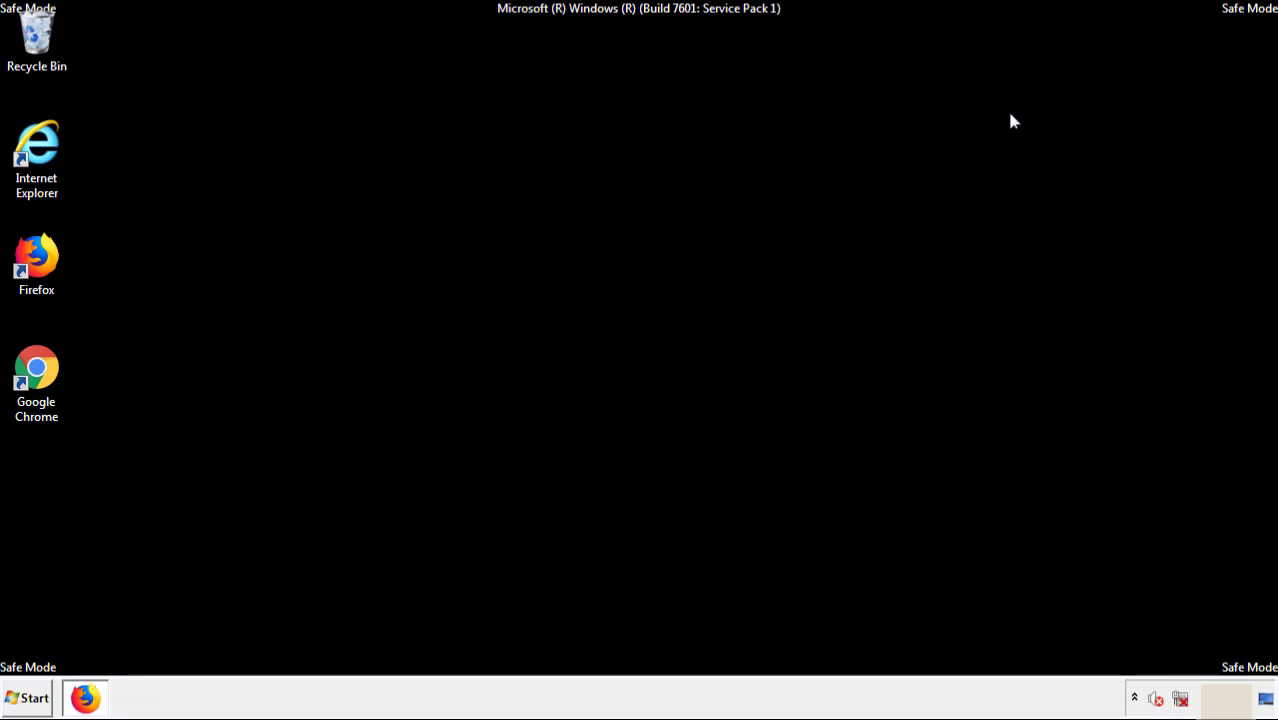
Step: Open the Start menu to show the Shut down power options, including Restart
{"action": "left_click", "coordinate": [30, 698]}
{"action": "mouse_move", "coordinate": [345, 655]}
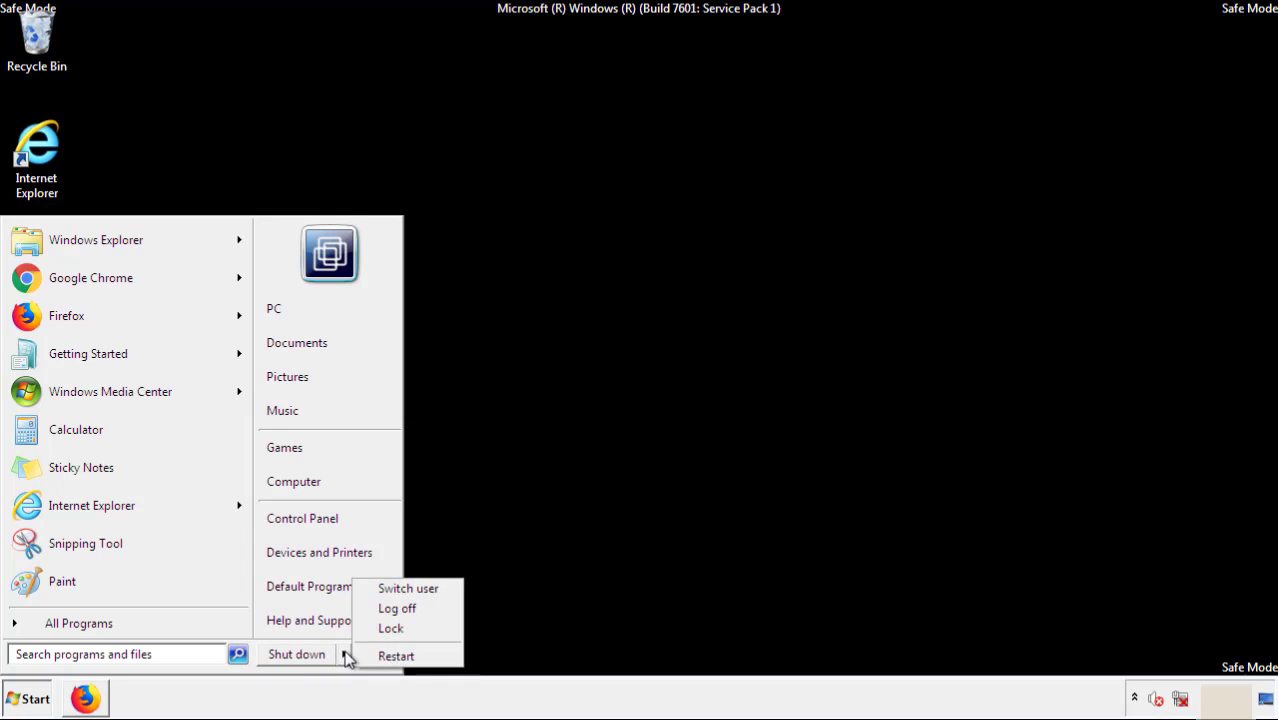